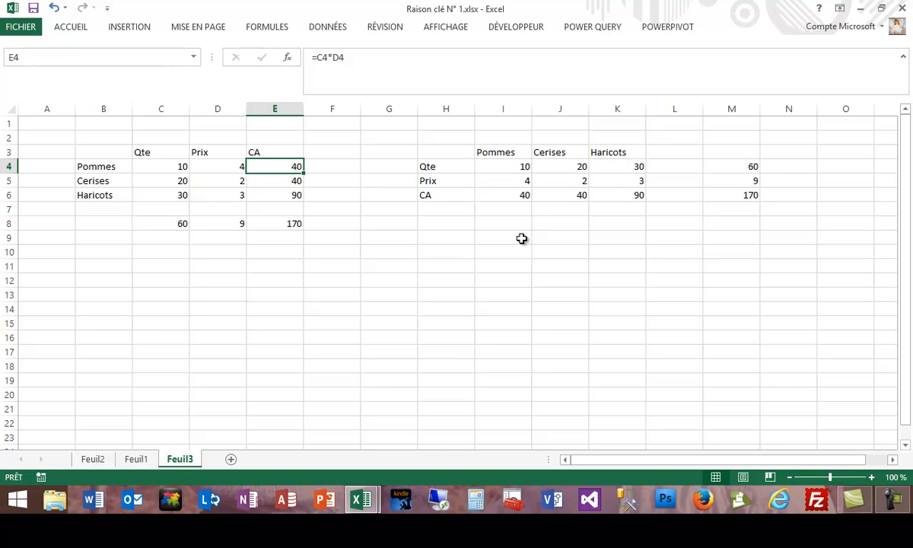
# Insert an empty row at row 7, directly below the Haricots row.
pyautogui.click(520, 193)
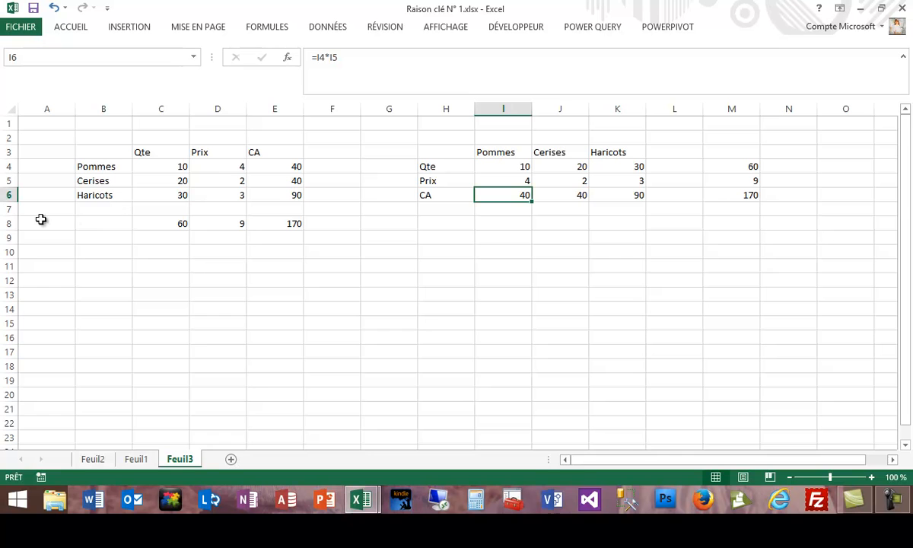
pyautogui.rightClick(8, 208)
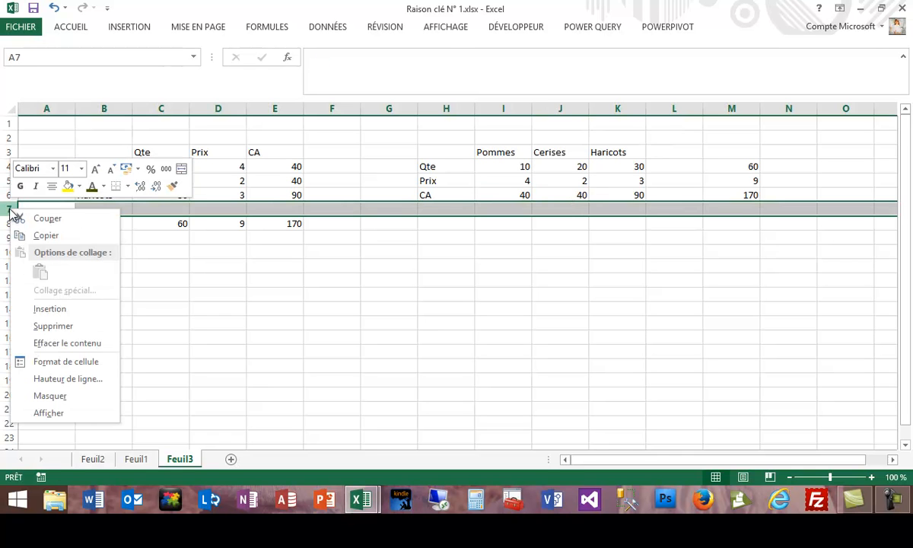
pyautogui.click(65, 308)
# Fill the new row 7 with the product Pois, a Qte of 25 and a Prix of 4.
pyautogui.click(102, 209)
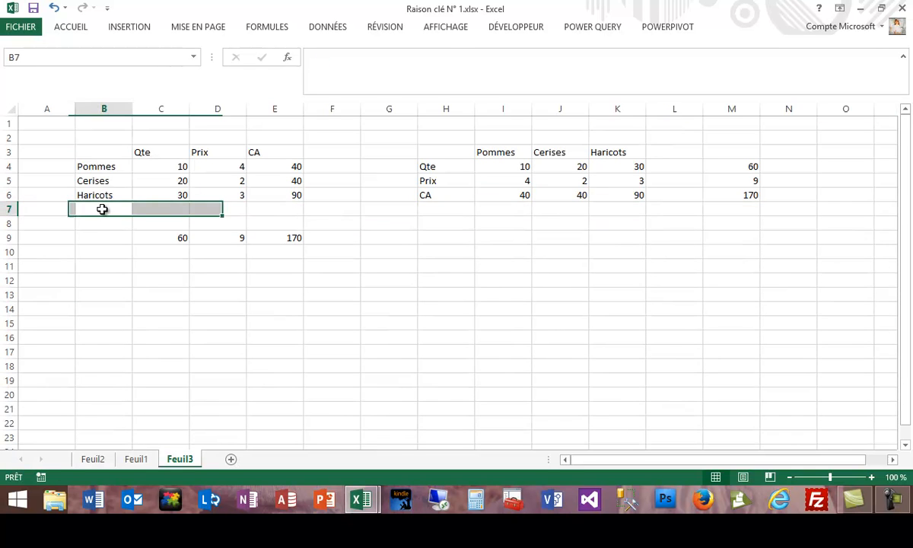
pyautogui.write('Pois')
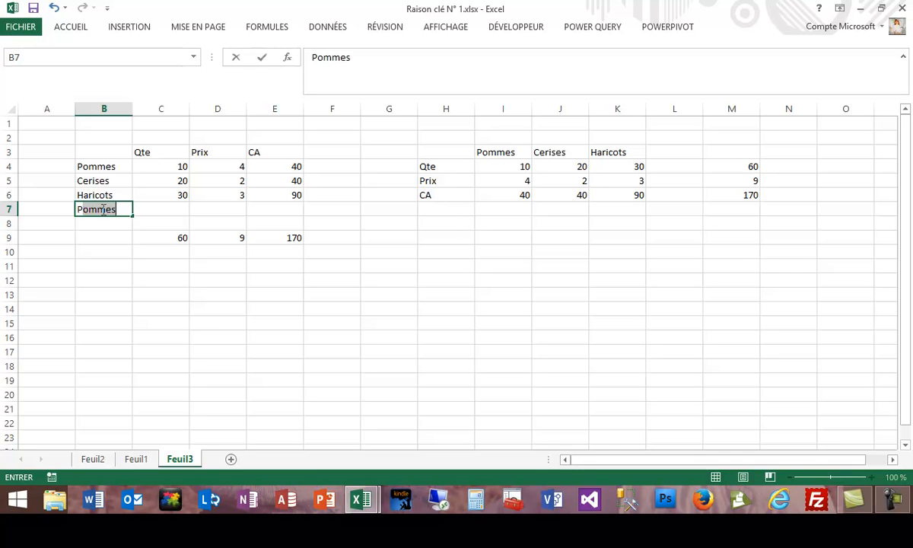
pyautogui.click(180, 207)
pyautogui.write('25')
pyautogui.press('Tab')
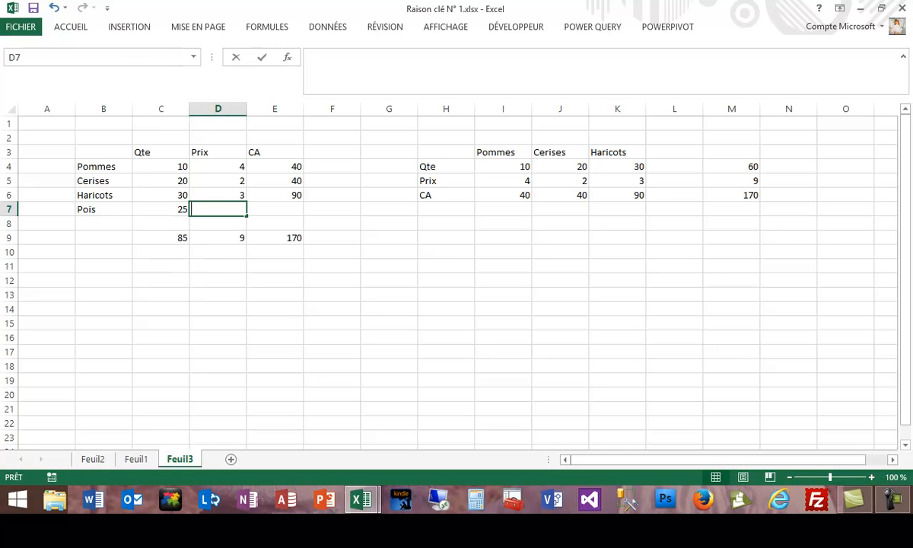
pyautogui.write('4')
pyautogui.press('Tab')
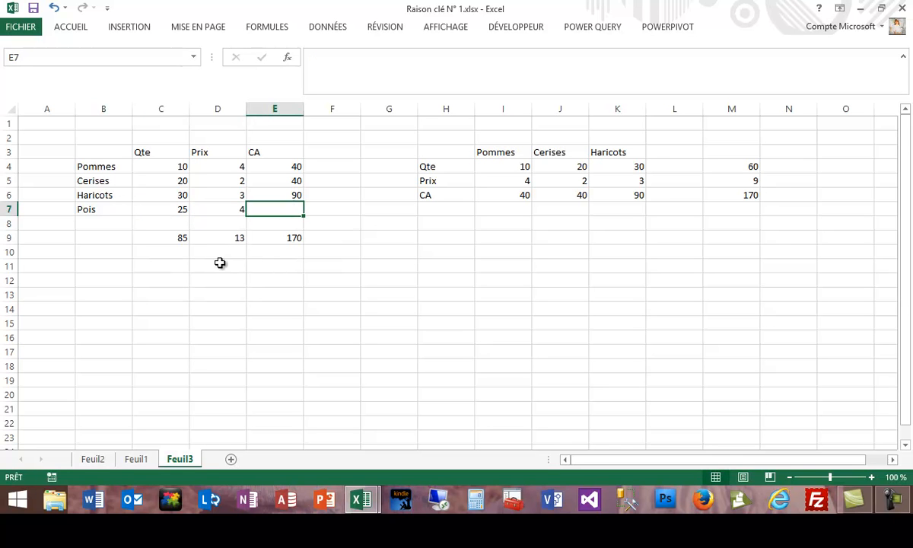
# Copy the CA formula from E6 down to the Pois row in E7.
pyautogui.click(292, 196)
pyautogui.moveTo(304, 201); pyautogui.dragTo(302, 218)
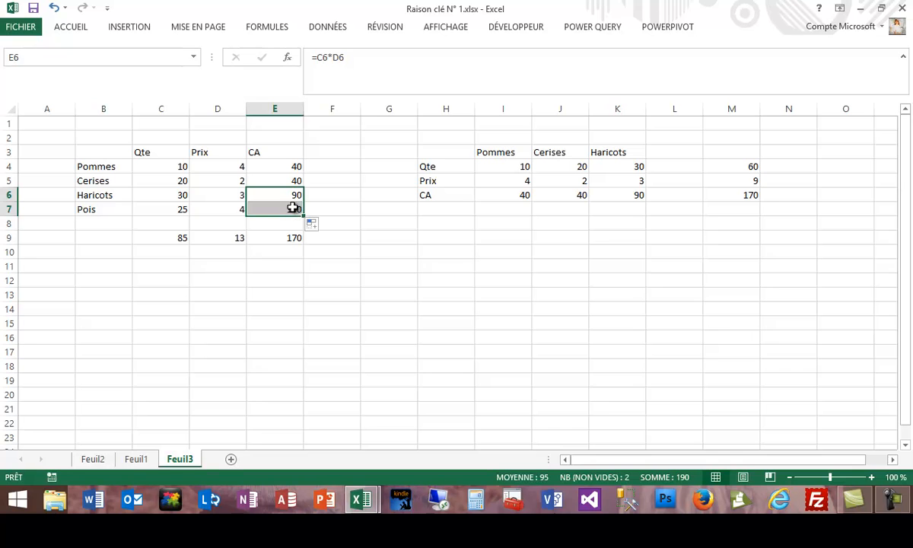
pyautogui.click(289, 207)
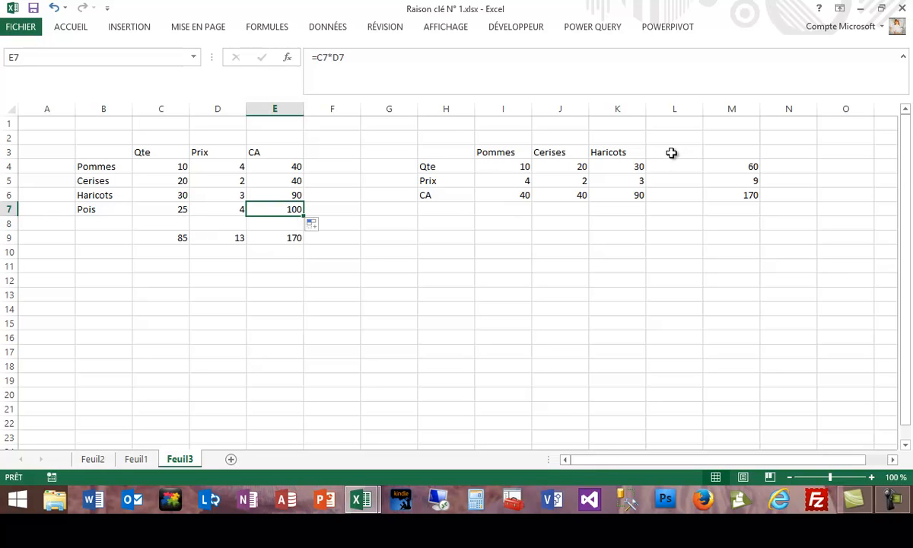
# Add Pois as a column heading in L3 of the transposed table, with Qte 25 and Prix 4 beneath it.
pyautogui.click(671, 153)
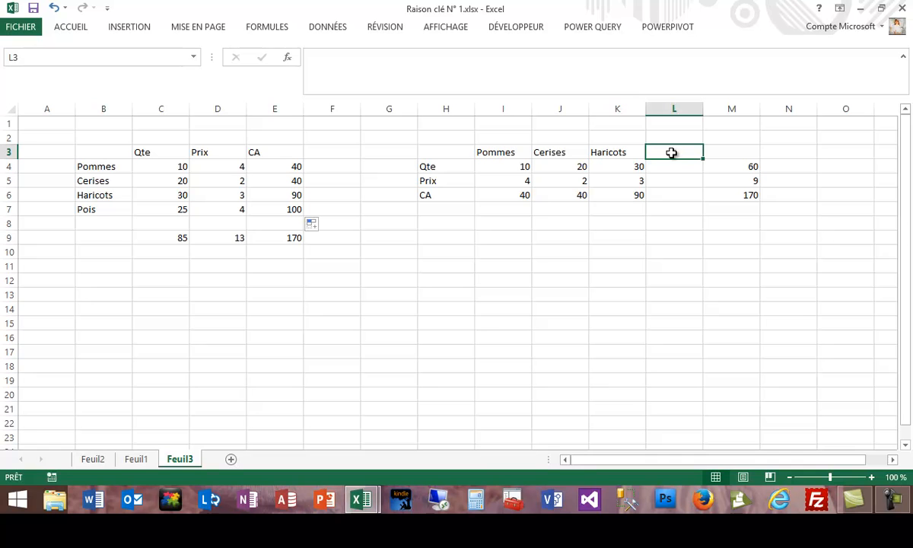
pyautogui.write('Pois')
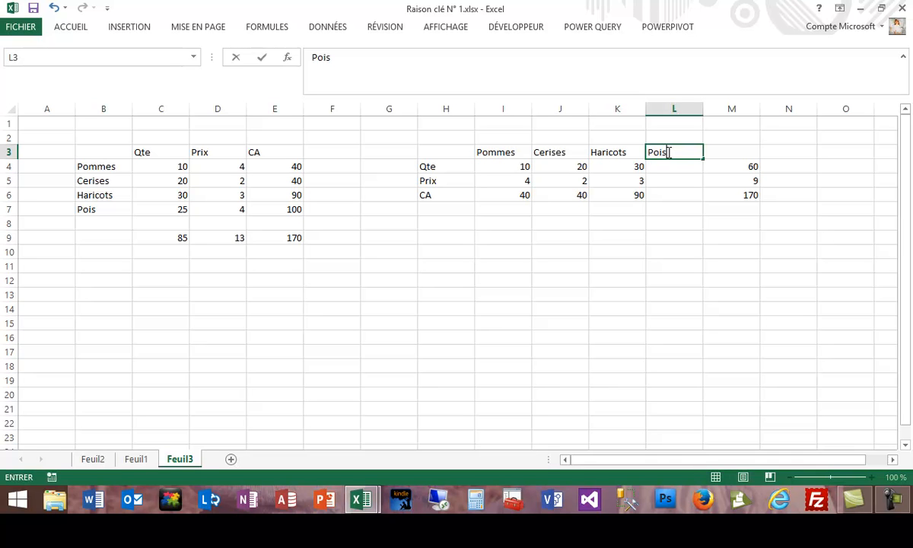
pyautogui.click(683, 170)
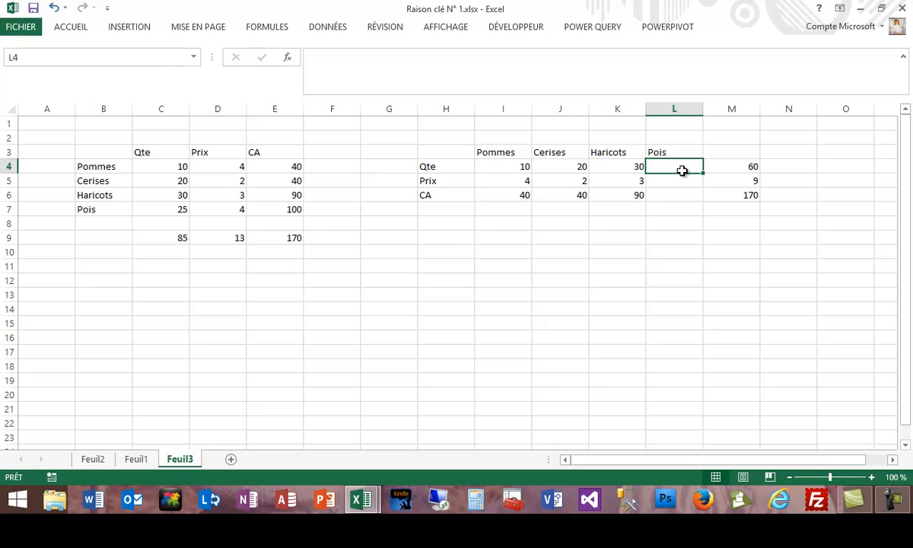
pyautogui.write('25')
pyautogui.press('Return')
pyautogui.write('4')
pyautogui.press('Return')
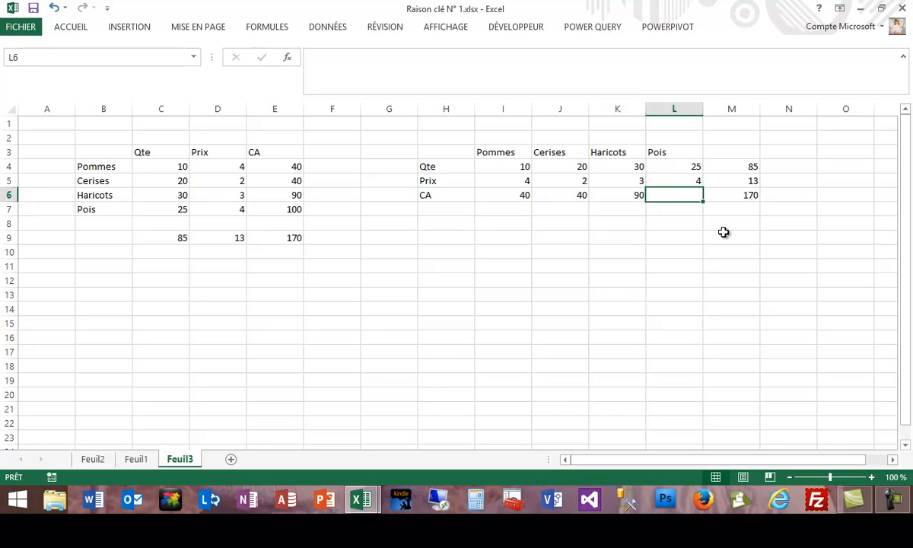
# Copy the CA formula from K6 across to the Pois column in L6.
pyautogui.click(620, 194)
pyautogui.moveTo(643, 202); pyautogui.dragTo(681, 200)
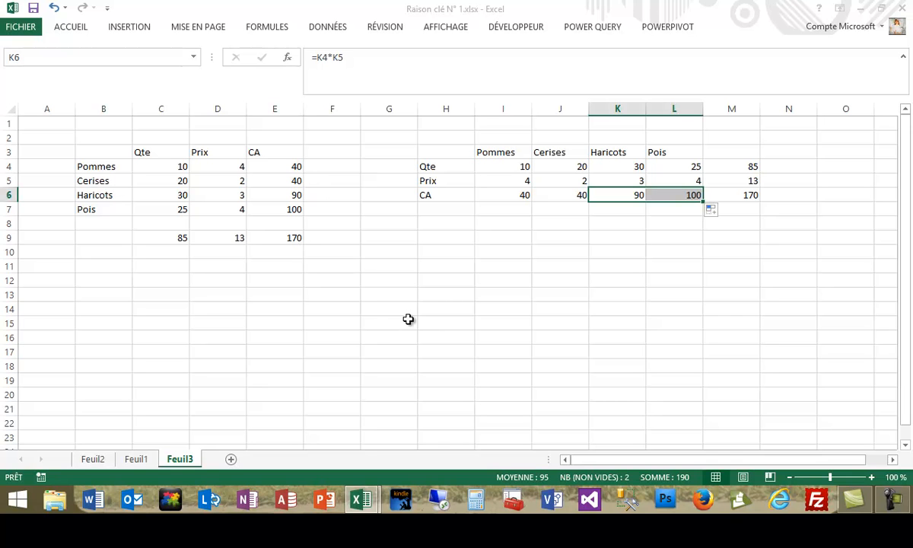
pyautogui.click(275, 178)
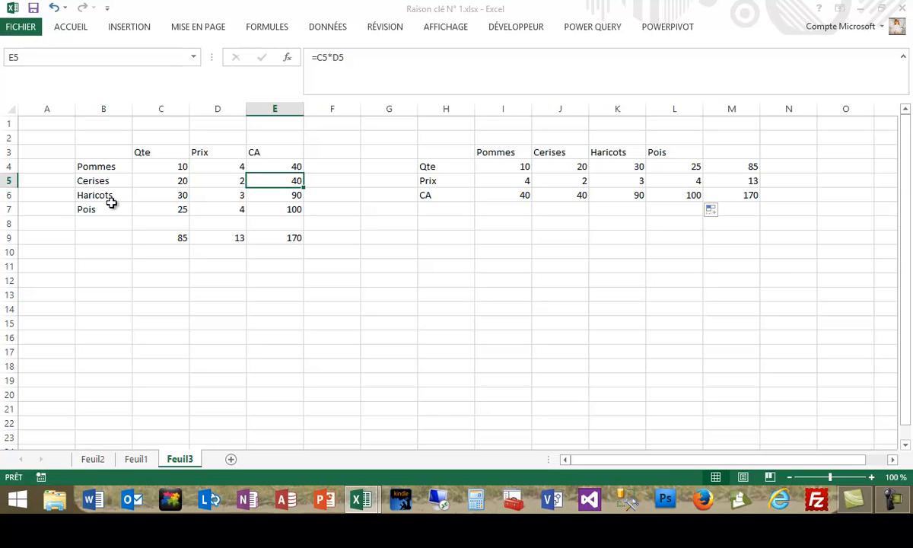
# Insert an empty row at row 6, between Cerises and Haricots.
pyautogui.click(10, 194)
pyautogui.rightClick(10, 197)
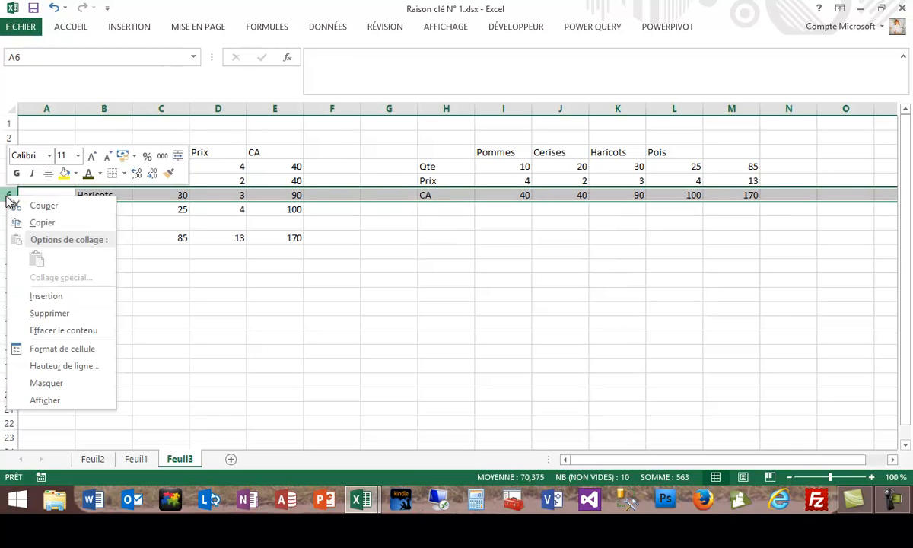
pyautogui.click(47, 296)
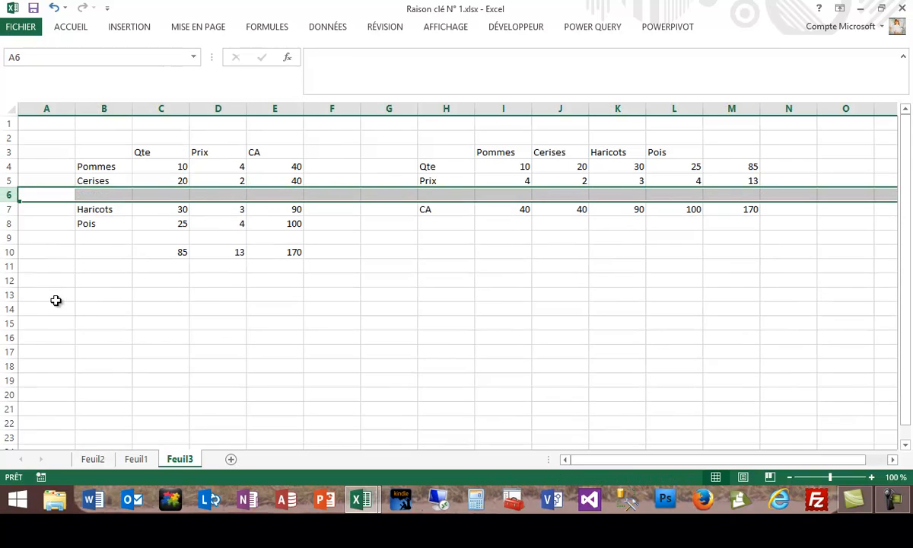
# Enter the subtotal formula =SOMME(E4:E5) in cell E6 for the Pommes and Cerises CA.
pyautogui.click(297, 195)
pyautogui.write('=')
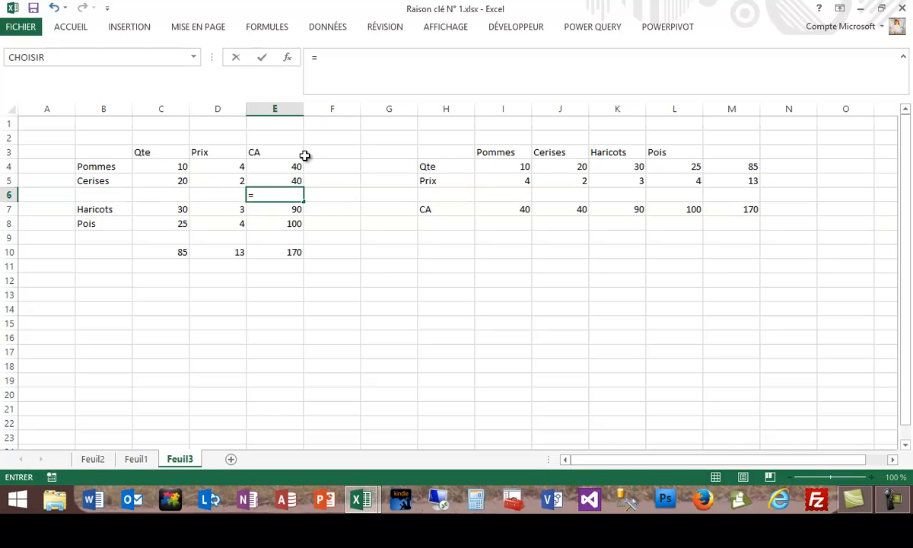
pyautogui.write('somme')
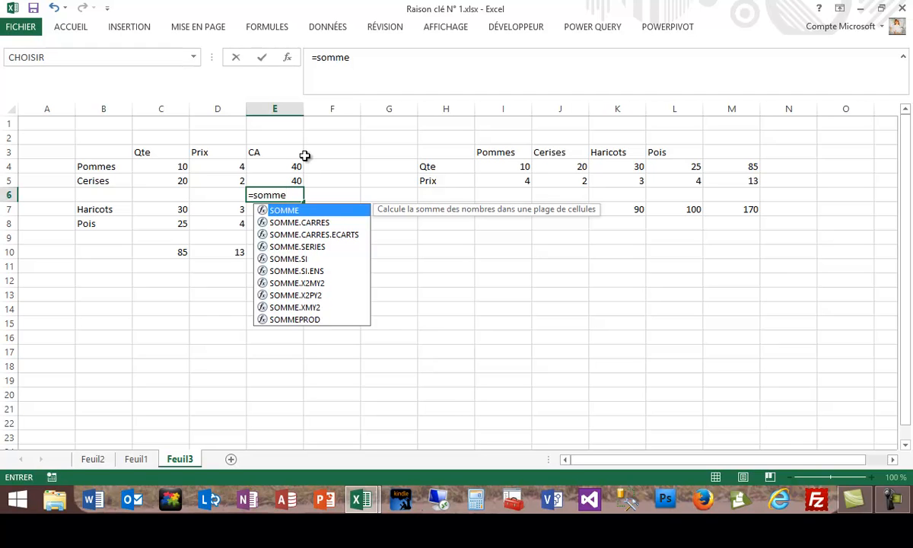
pyautogui.write('(')
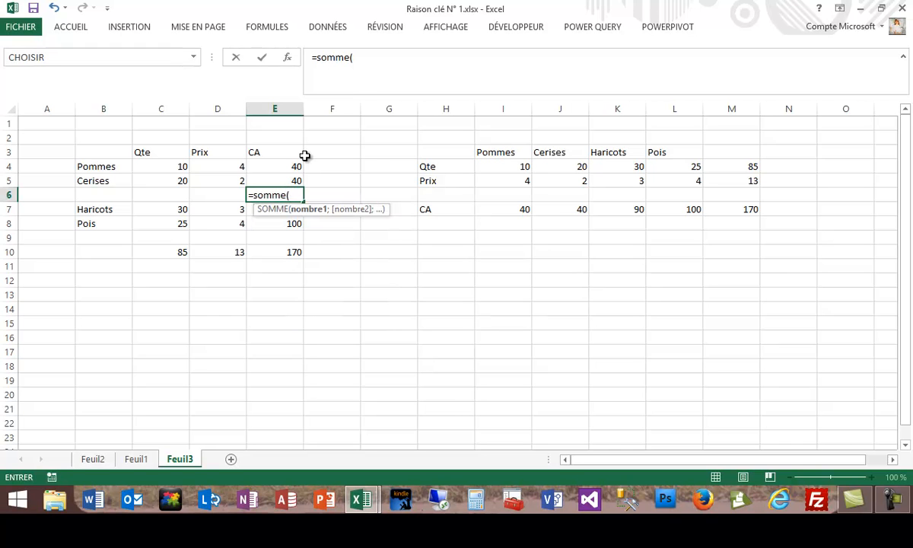
pyautogui.moveTo(285, 166); pyautogui.dragTo(285, 180)
pyautogui.hotkey('ctrl', 'Return')
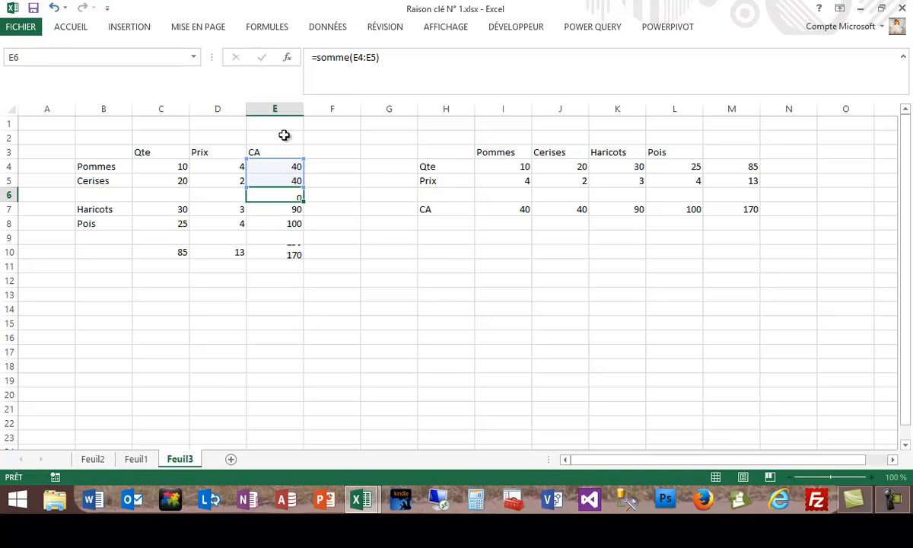
pyautogui.click(289, 196)
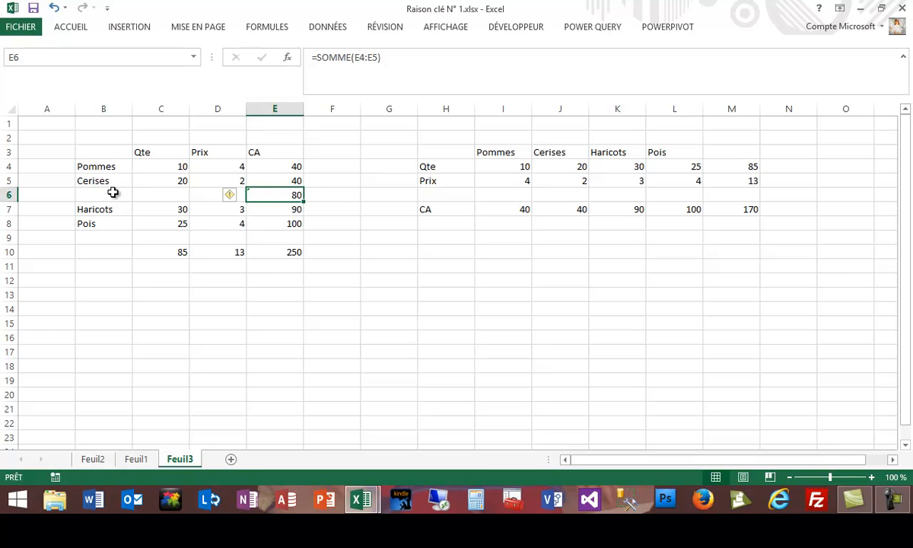
# Open the PowerPivot data model and display the LigneFacture table.
pyautogui.click(673, 31)
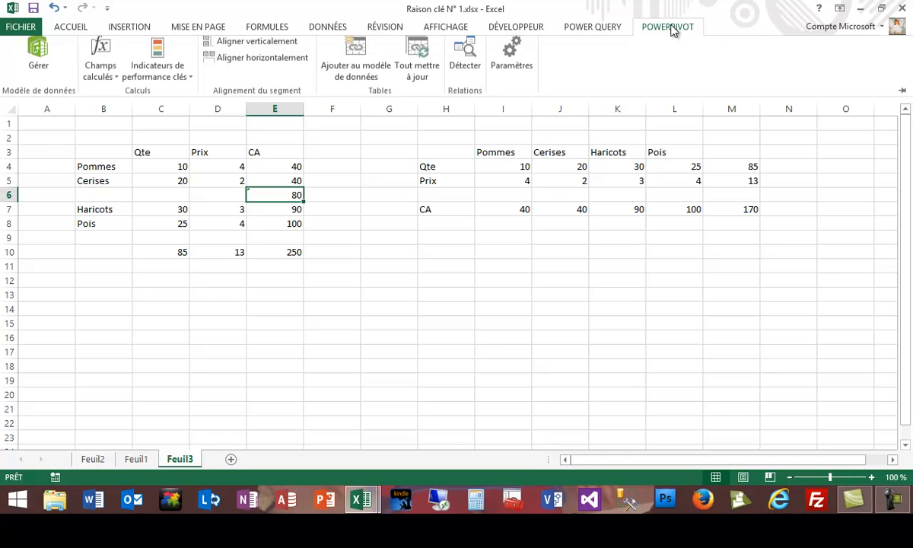
pyautogui.click(38, 60)
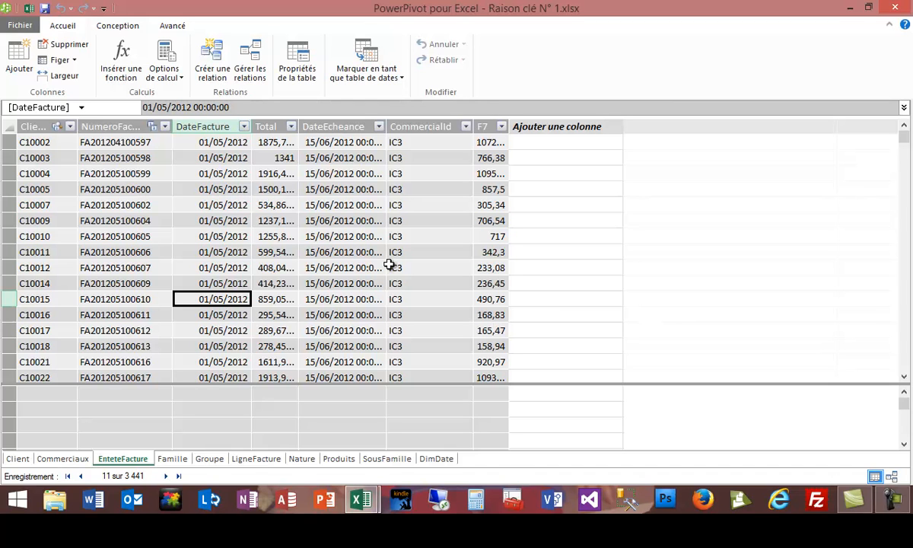
pyautogui.click(255, 459)
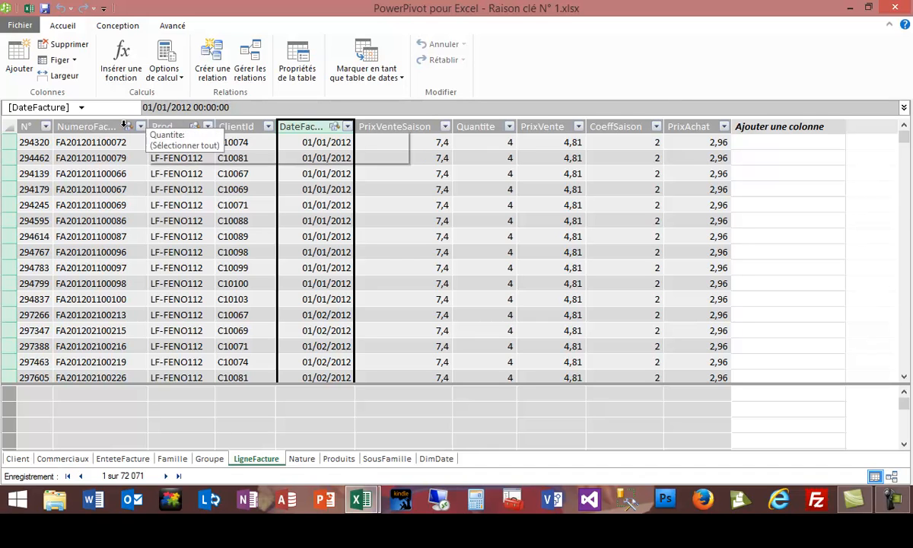
# Widen the ProduitId column so its full name fits, and examine the Quantite and PrixVente columns.
pyautogui.click(169, 126)
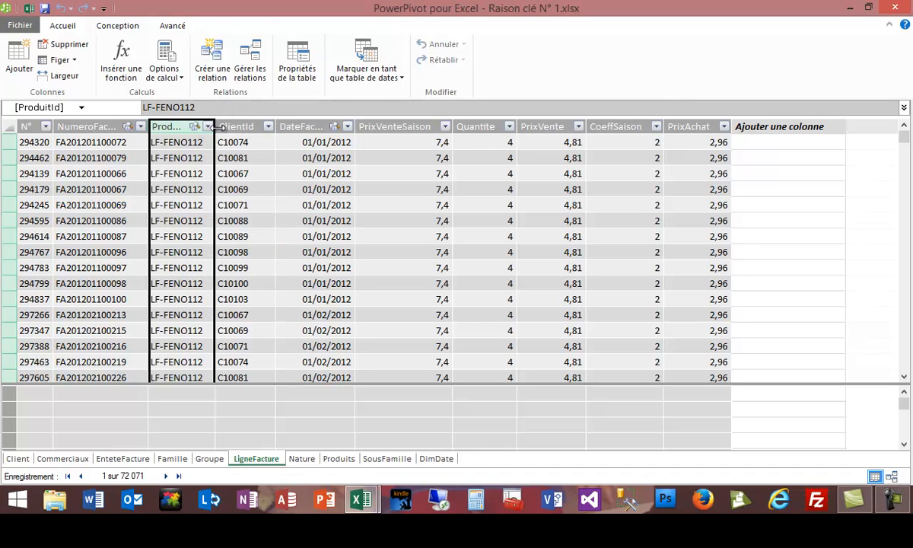
pyautogui.moveTo(214, 131); pyautogui.dragTo(237, 131)
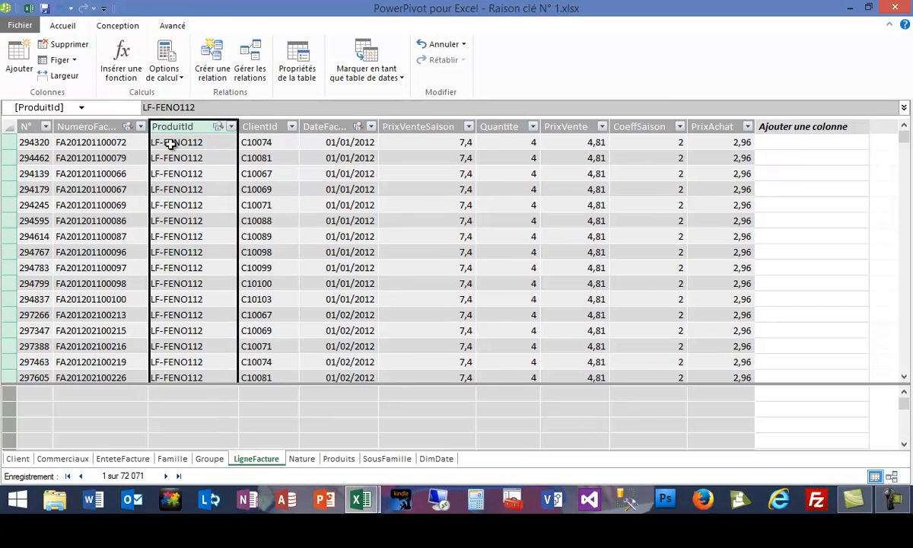
pyautogui.click(501, 126)
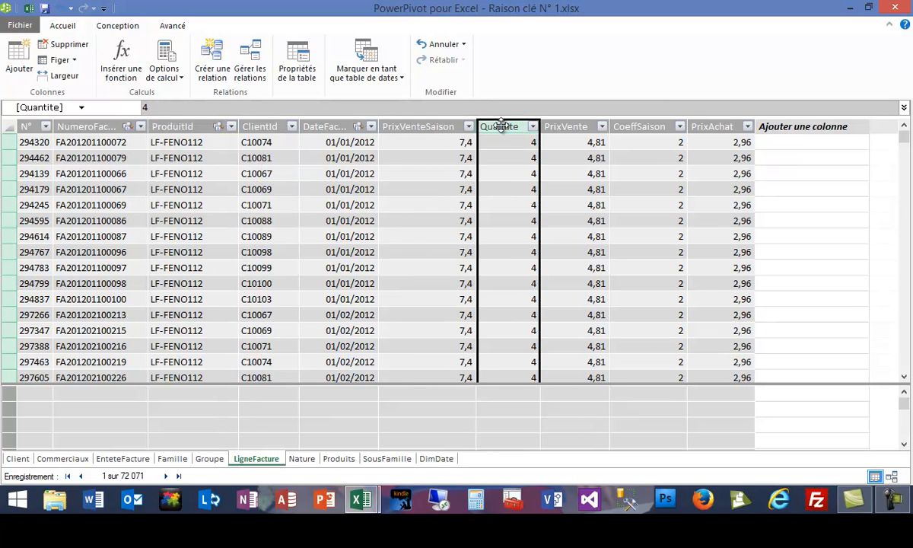
pyautogui.click(568, 125)
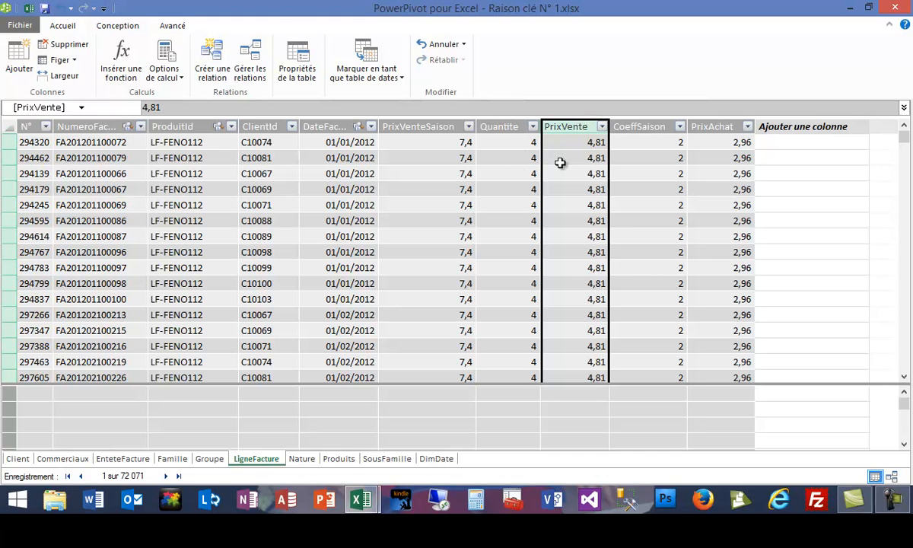
# Add a calculated column to the LigneFacture table with the formula =[Quantite]*[PrixVente].
pyautogui.click(842, 147)
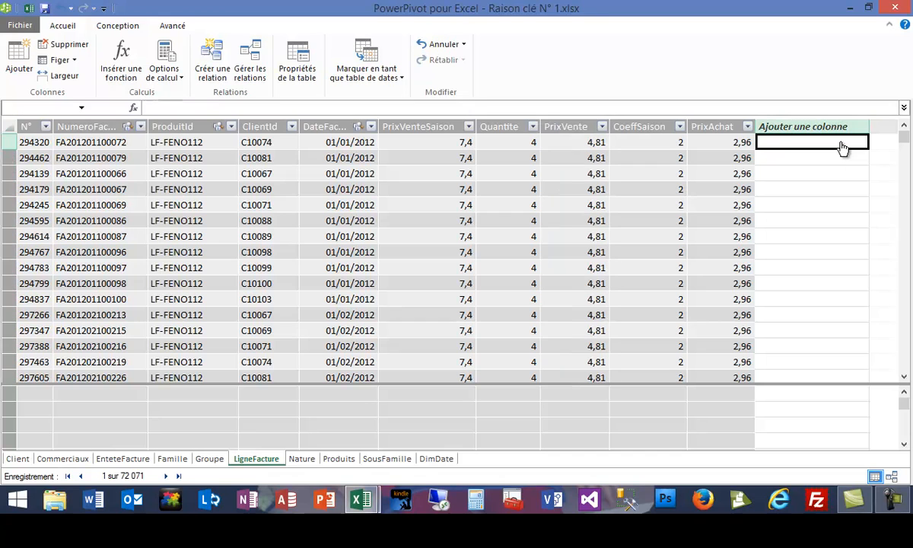
pyautogui.click(223, 108)
pyautogui.write('=')
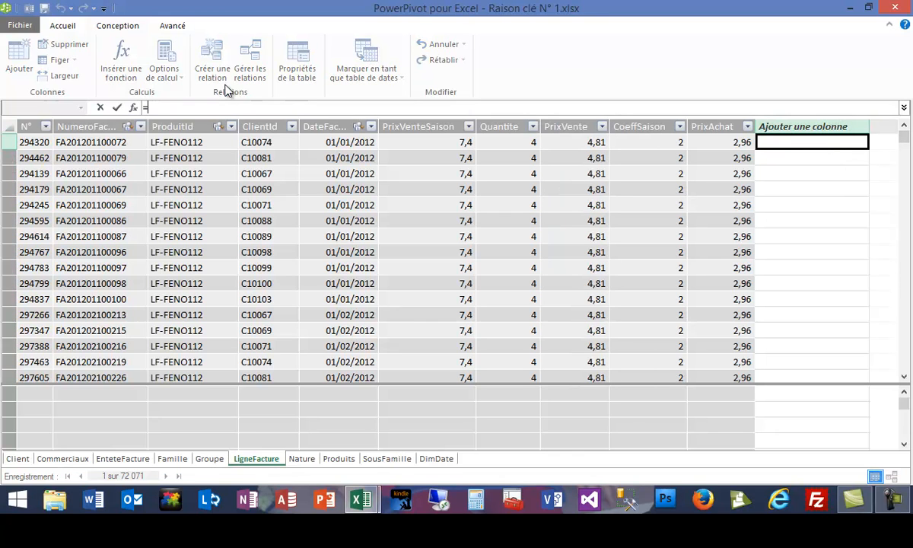
pyautogui.click(511, 141)
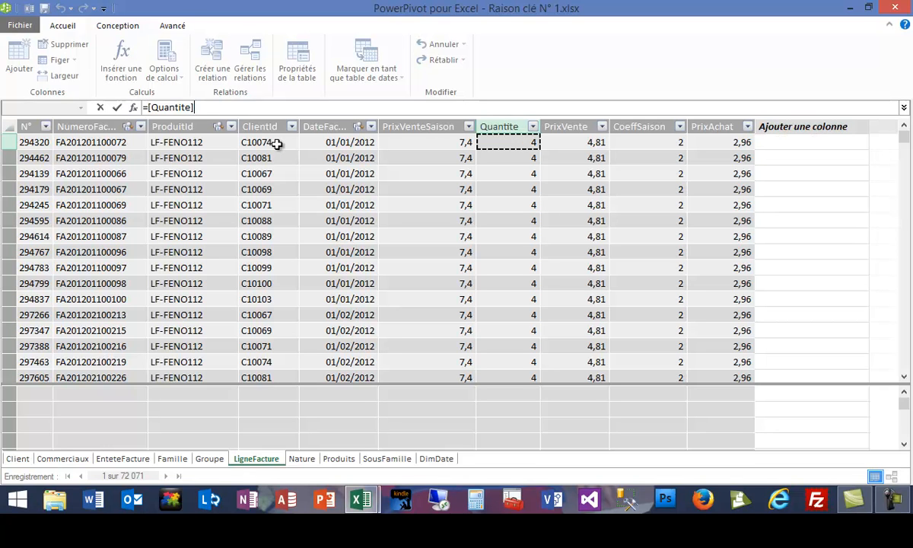
pyautogui.write('*')
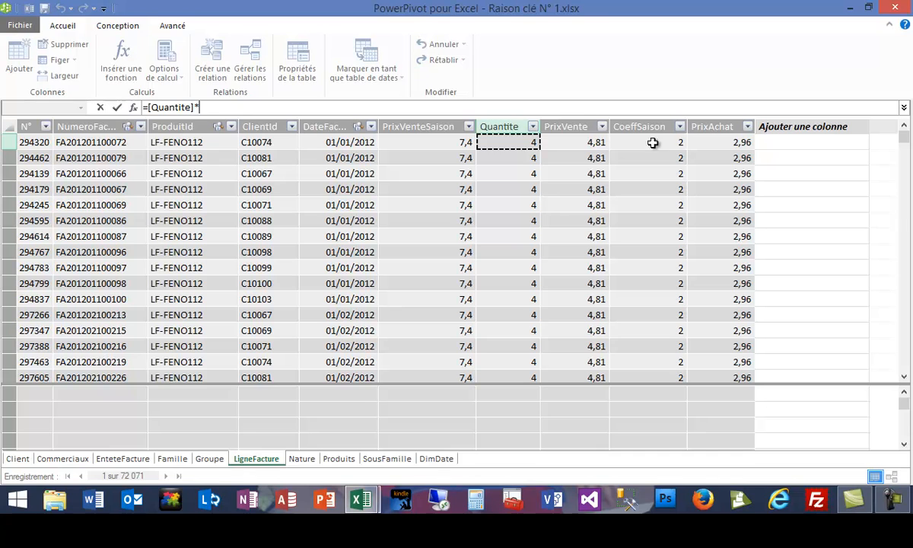
pyautogui.click(581, 142)
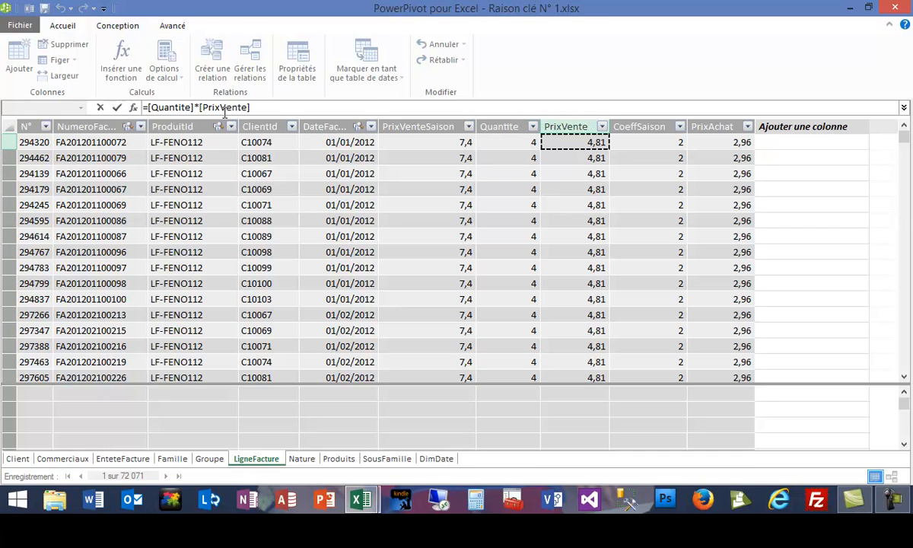
pyautogui.press('Return')
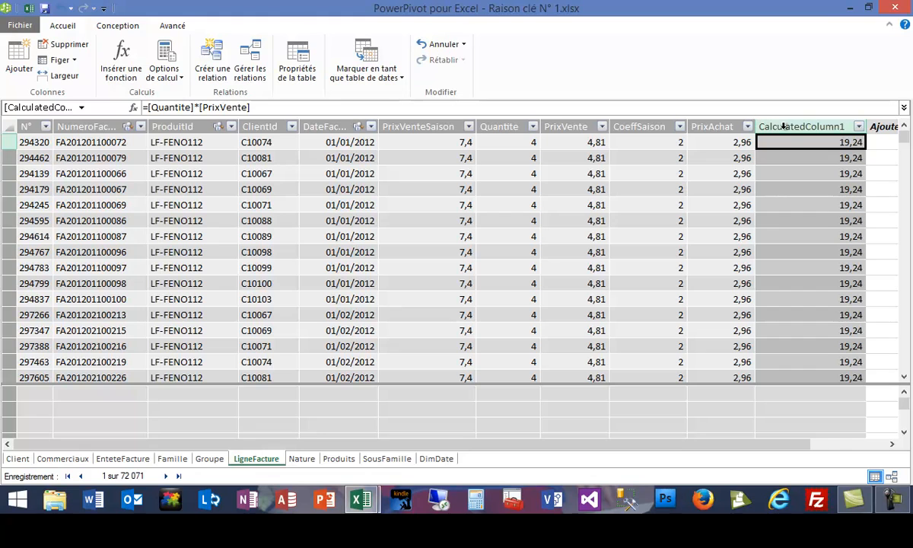
# Rename the calculated column in the LigneFacture table to CA.
pyautogui.click(784, 127)
pyautogui.doubleClick(784, 127)
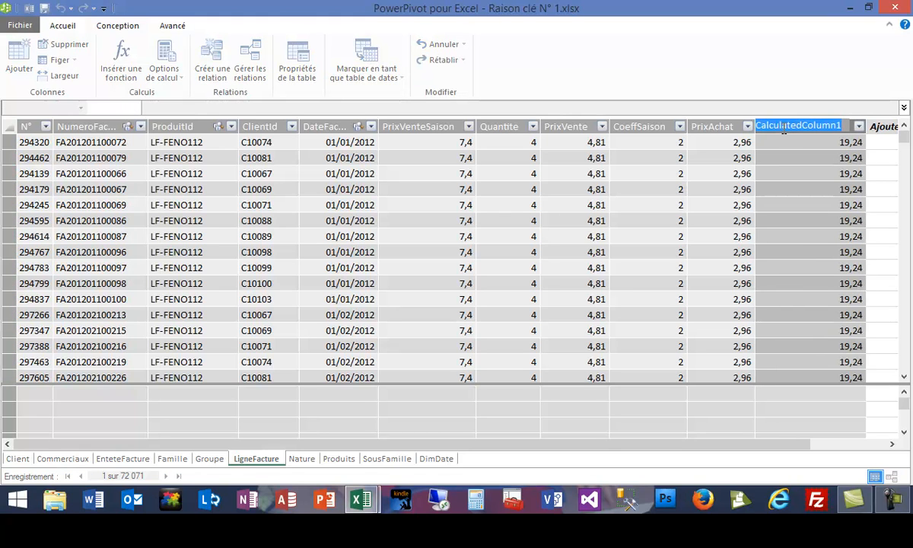
pyautogui.write('CA')
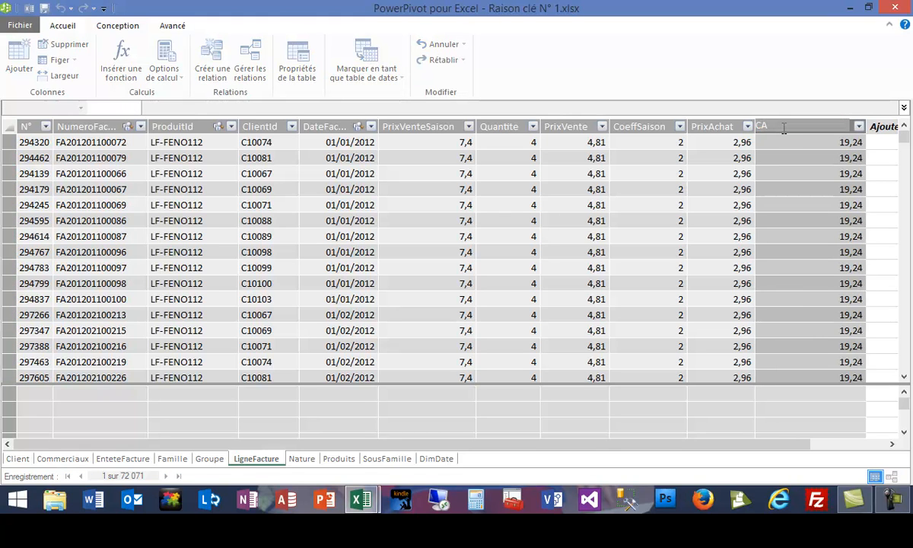
pyautogui.click(800, 178)
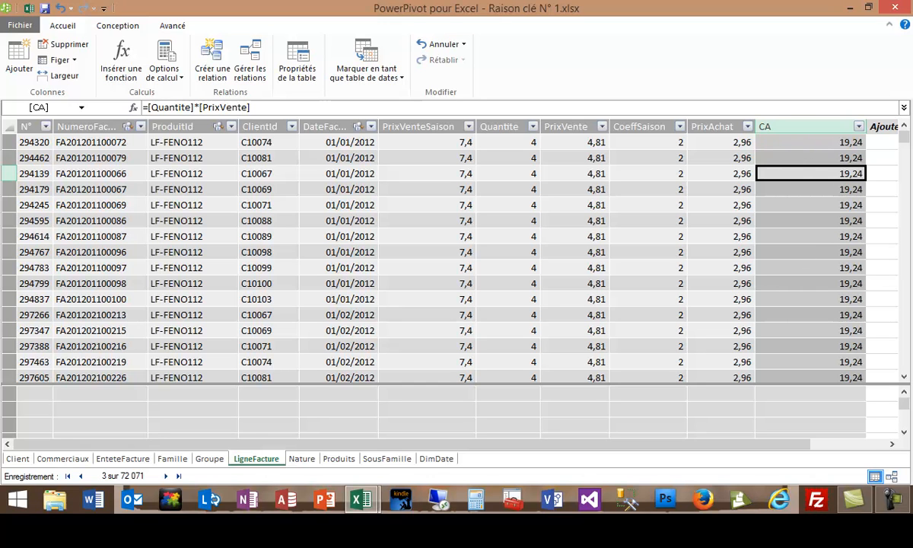
# Change the CA column's formula to =[Quantite]*[PrixVente]*1,196 and review the results further down the table.
pyautogui.moveTo(903, 145); pyautogui.dragTo(886, 379)
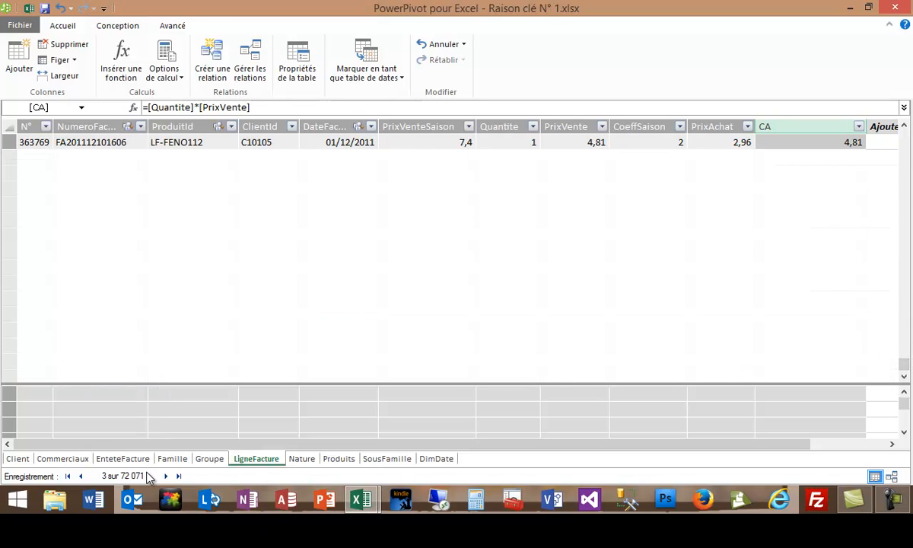
pyautogui.moveTo(907, 371); pyautogui.dragTo(903, 131)
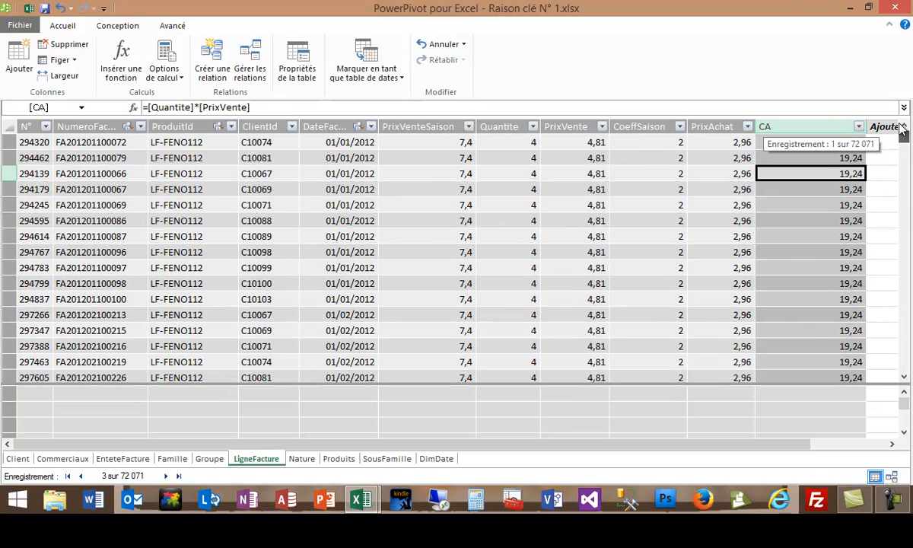
pyautogui.click(806, 332)
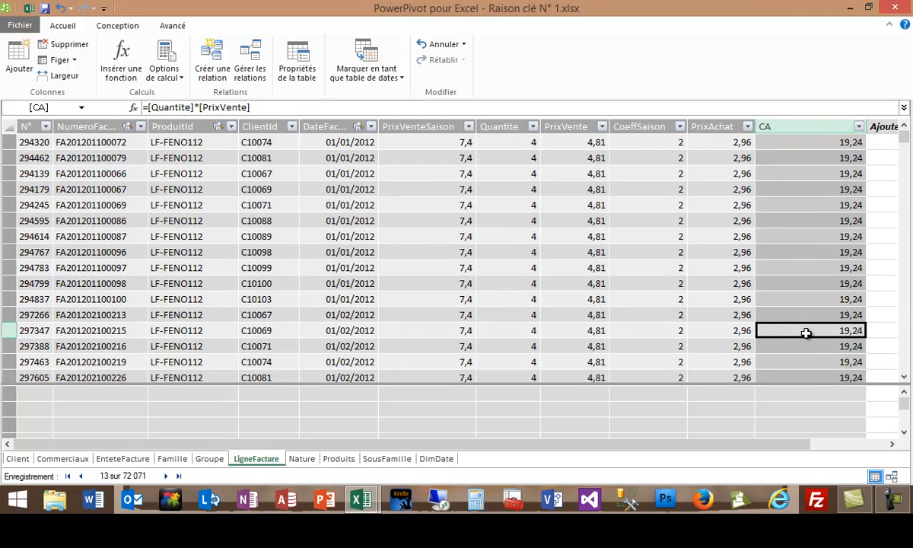
pyautogui.click(267, 108)
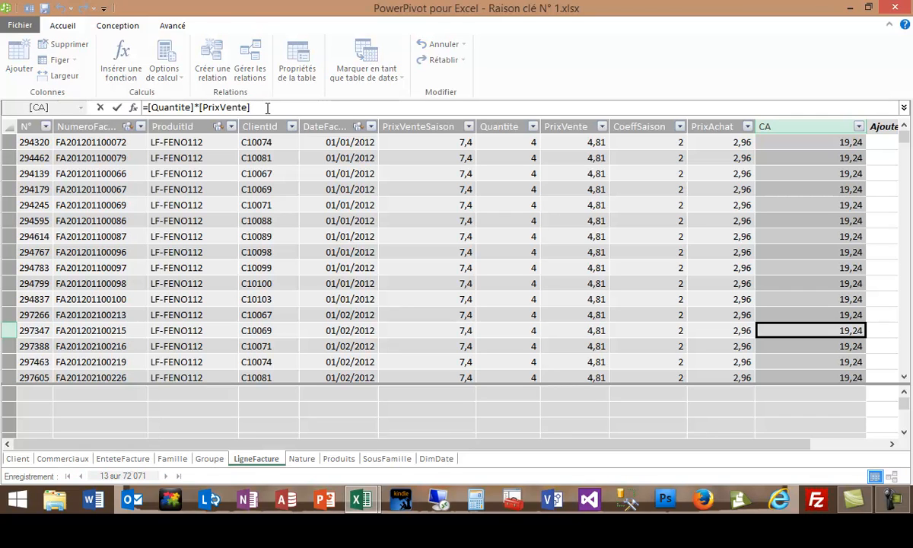
pyautogui.write('*')
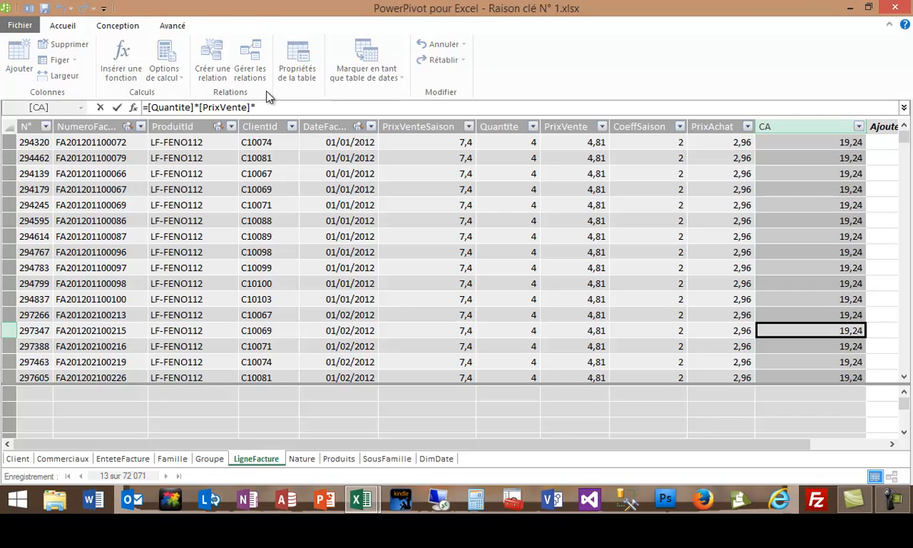
pyautogui.write('1.196')
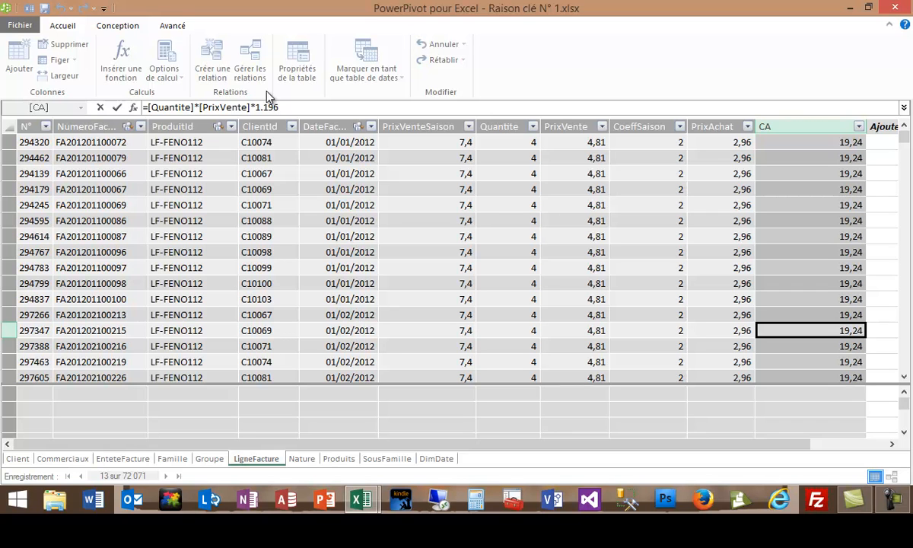
pyautogui.press('Return')
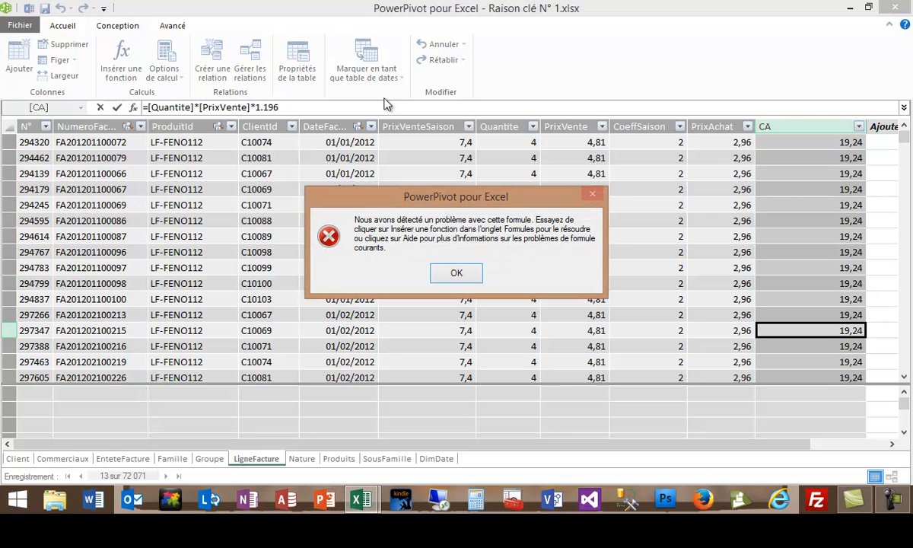
pyautogui.click(461, 273)
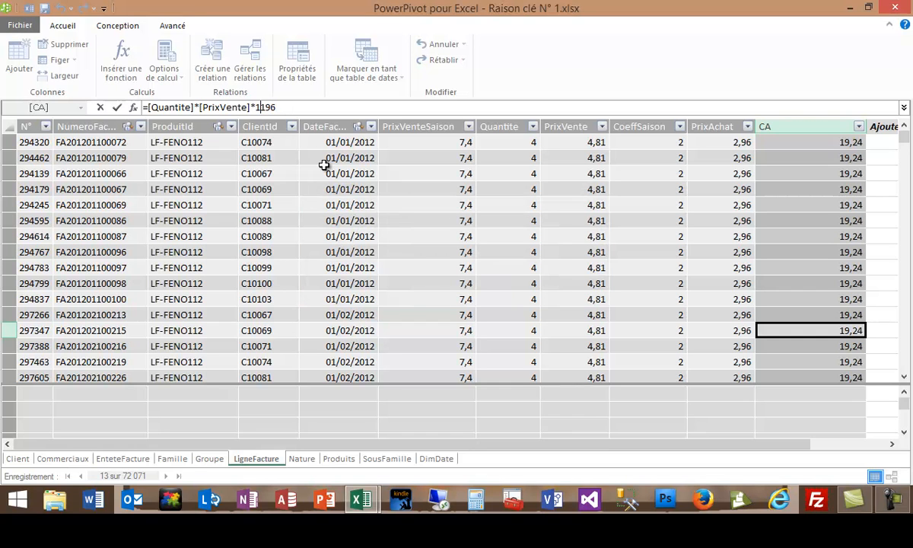
pyautogui.press('Return')
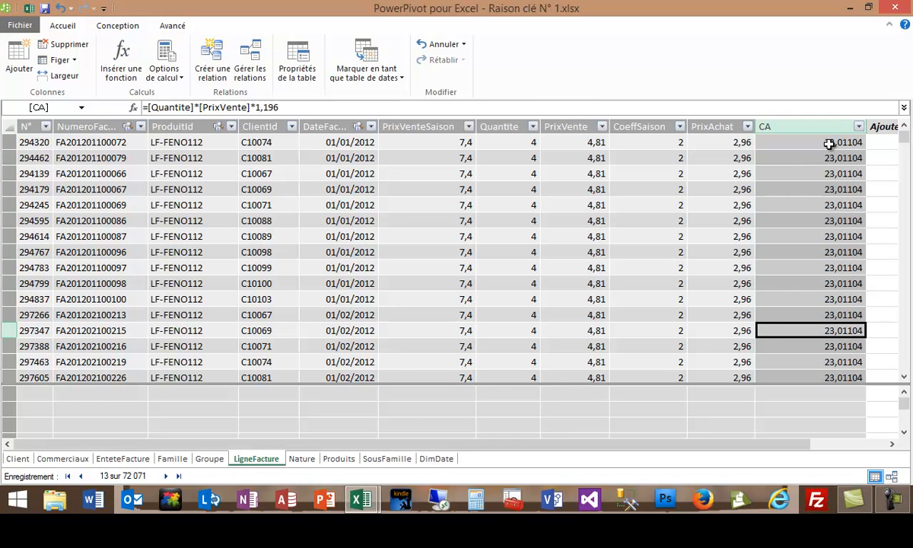
pyautogui.moveTo(904, 141); pyautogui.dragTo(903, 244)
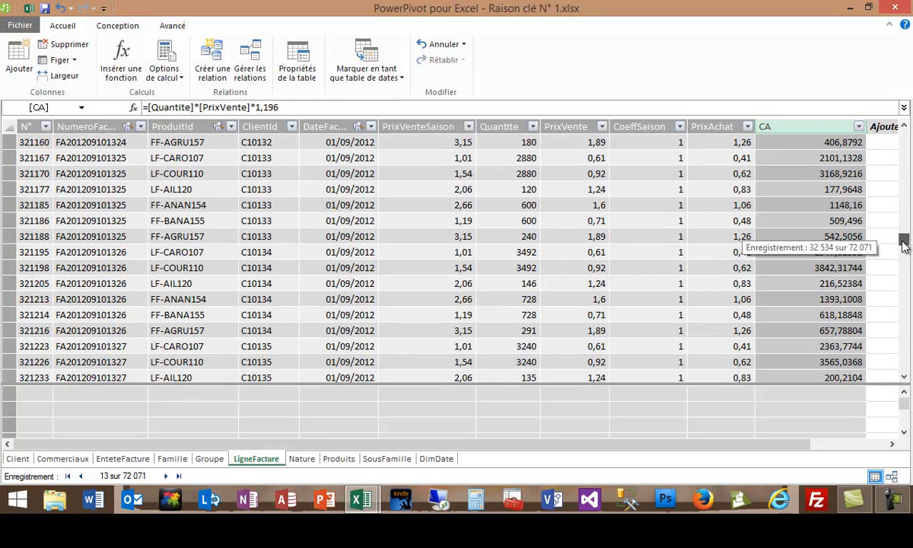
pyautogui.moveTo(904, 245); pyautogui.dragTo(894, 136)
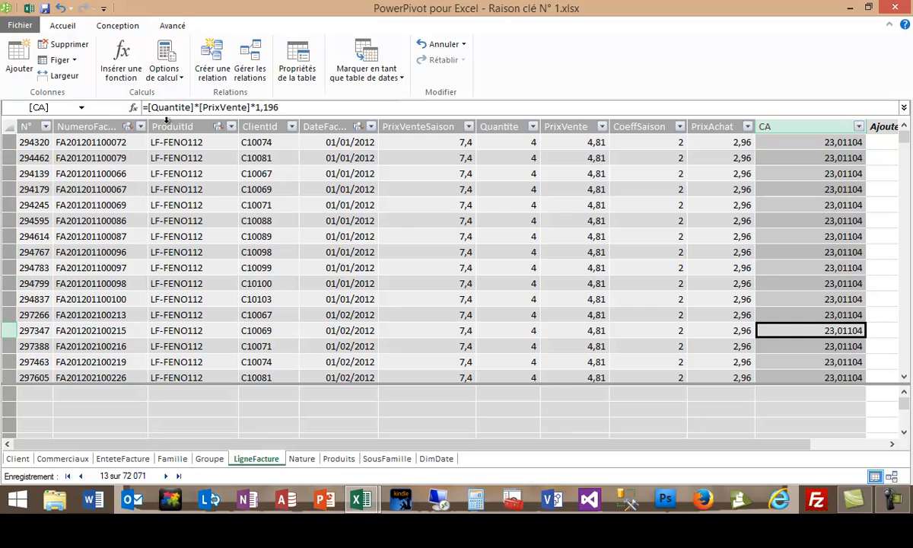
# Remove the 1,196 multiplier so the CA column's formula is =[Quantite]*[PrixVente] again.
pyautogui.click(287, 107)
pyautogui.press('BackSpace')
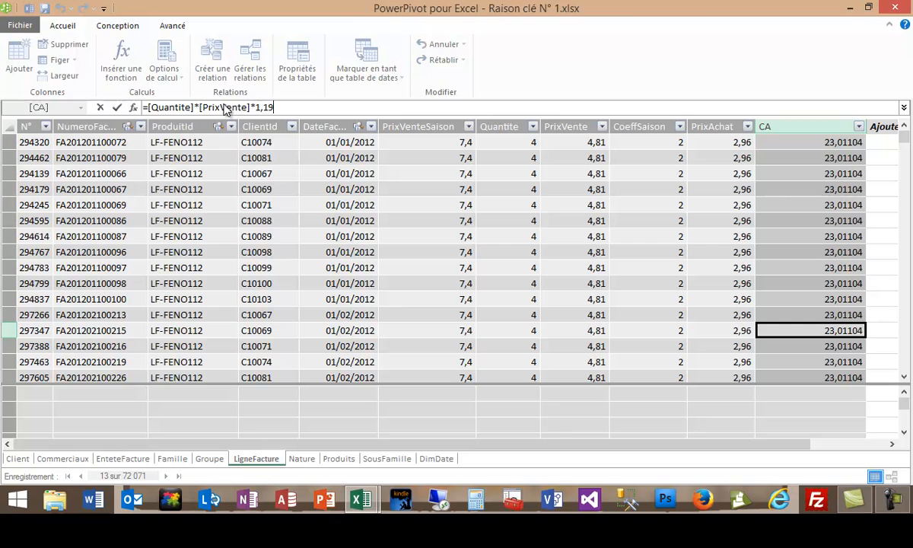
pyautogui.press('BackSpace')
pyautogui.press('BackSpace')
pyautogui.press('BackSpace')
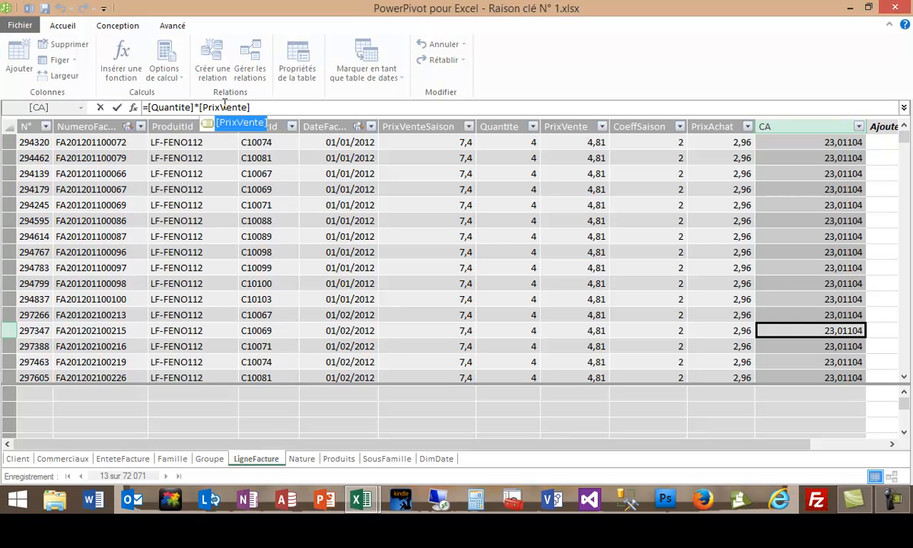
pyautogui.press('Return')
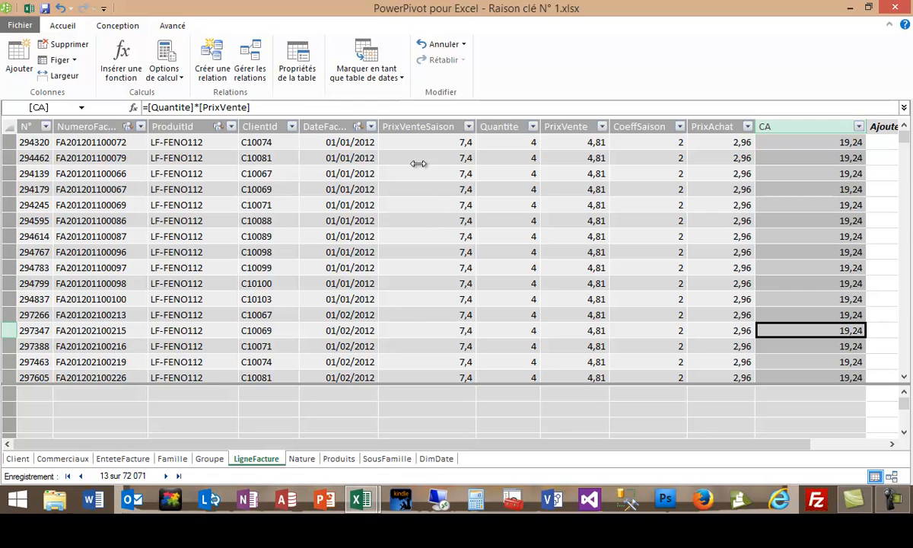
# Create a pivot table from the PowerPivot data model on a new worksheet.
pyautogui.click(64, 27)
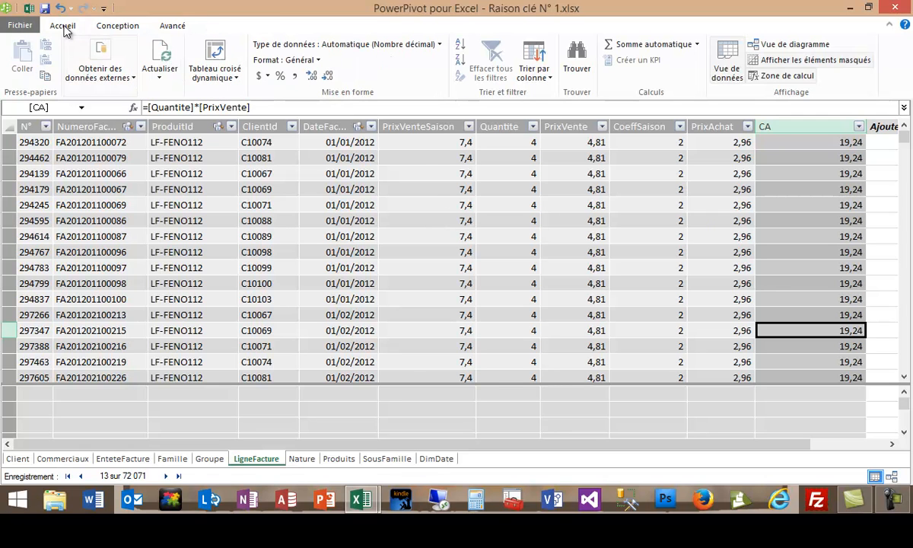
pyautogui.click(205, 55)
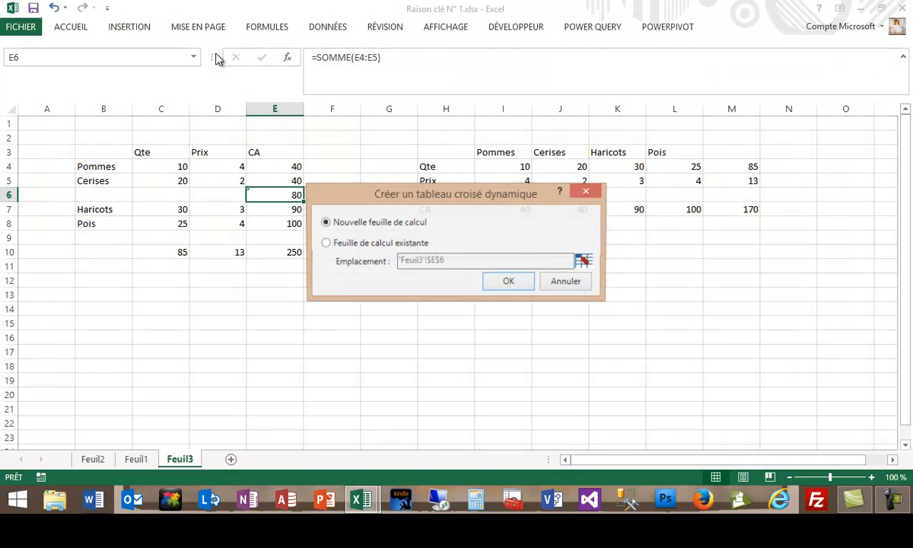
pyautogui.click(509, 283)
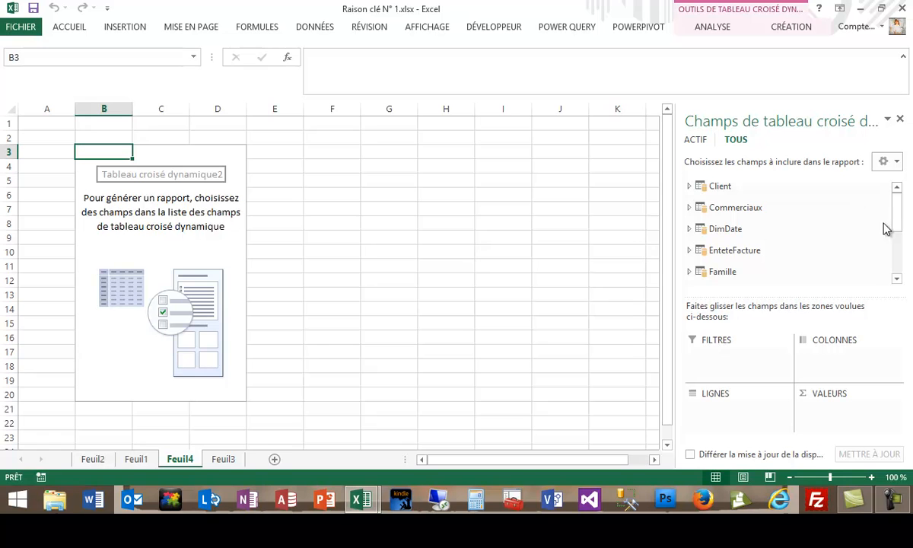
# Build the pivot table with NomCommercial from Commerciaux as rows and CA from LigneFacture as summed values.
pyautogui.click(691, 211)
pyautogui.moveTo(753, 235); pyautogui.dragTo(749, 430)
pyautogui.moveTo(897, 222); pyautogui.dragTo(905, 281)
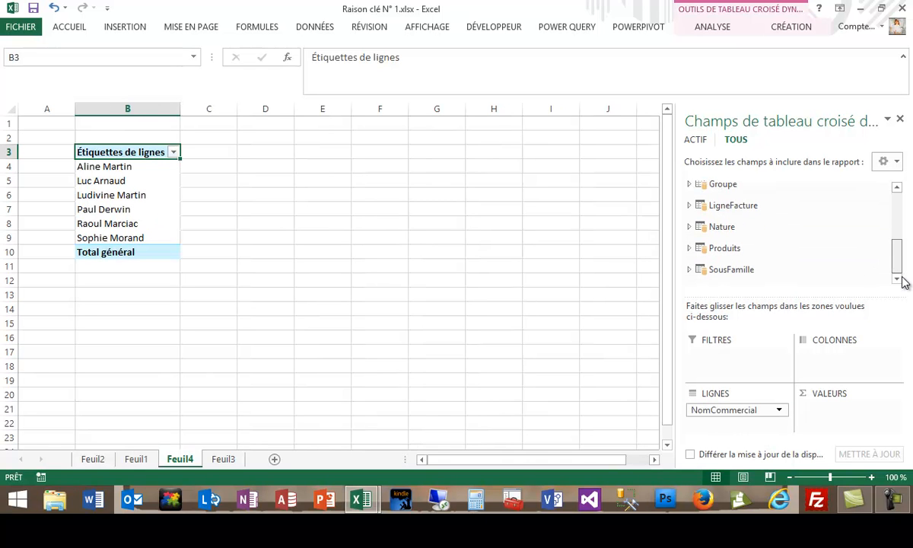
pyautogui.click(690, 207)
pyautogui.scroll(-3, 896, 239)
pyautogui.moveTo(732, 215); pyautogui.dragTo(842, 417)
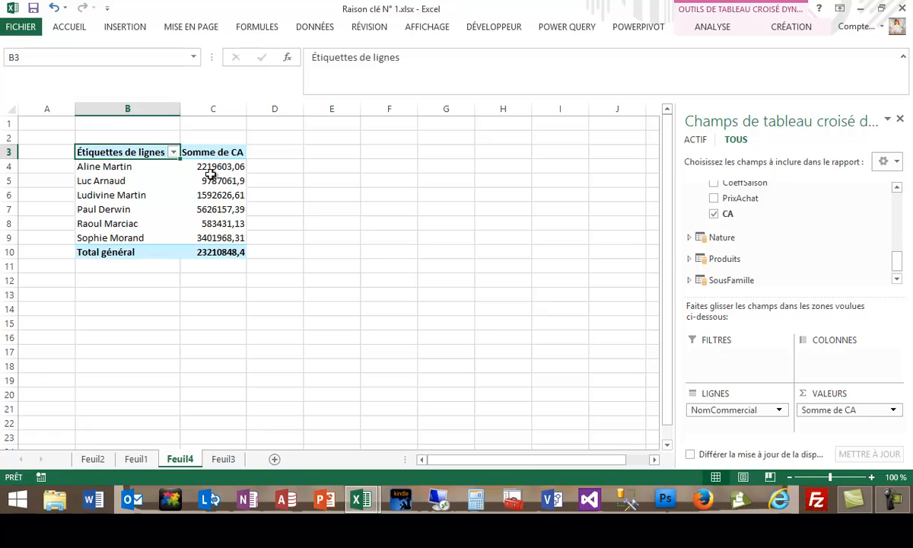
# Add Annee from the DimDate table as a second row level beneath NomCommercial.
pyautogui.moveTo(897, 261); pyautogui.dragTo(898, 202)
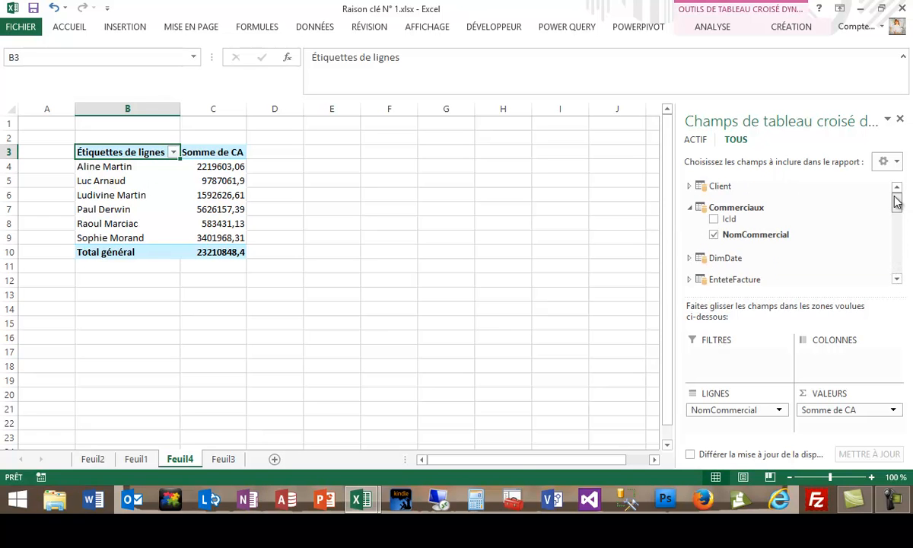
pyautogui.click(689, 258)
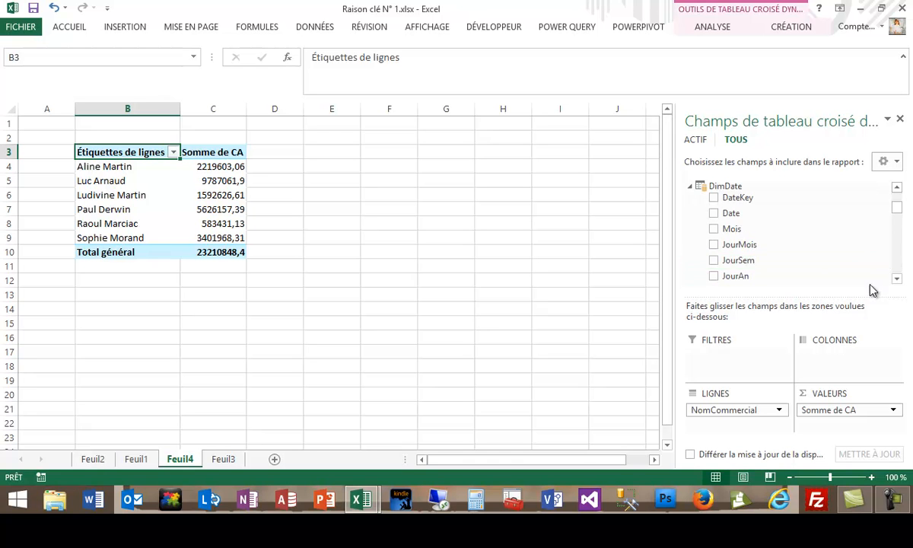
pyautogui.moveTo(897, 212); pyautogui.dragTo(897, 220)
pyautogui.moveTo(747, 250); pyautogui.dragTo(742, 425)
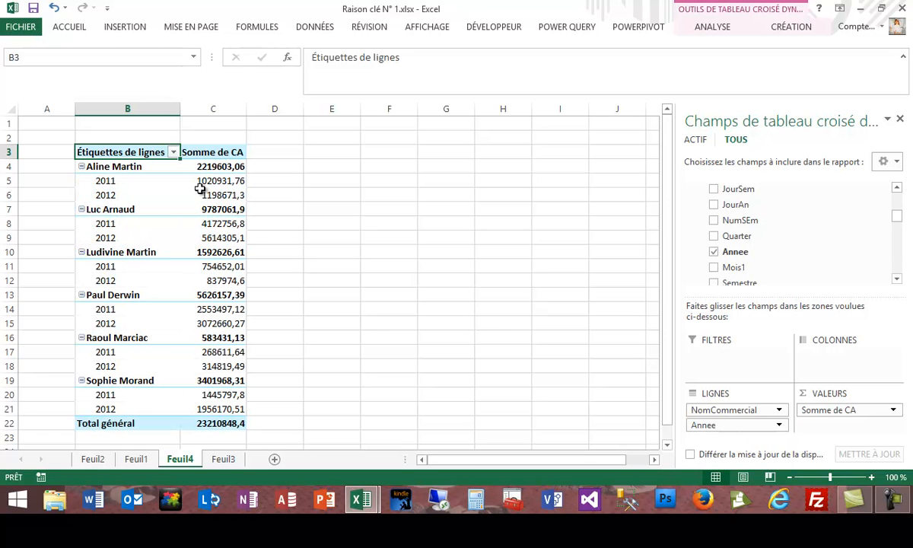
# Create a second pivot table from the PowerPivot data model on the existing sheet at cell F3 of Feuil4.
pyautogui.moveTo(219, 210)
pyautogui.click(369, 151)
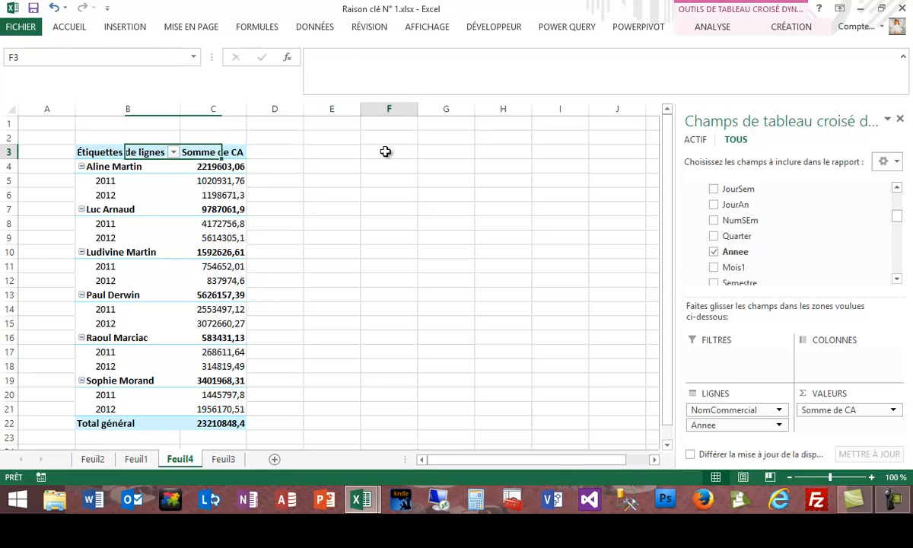
pyautogui.click(664, 30)
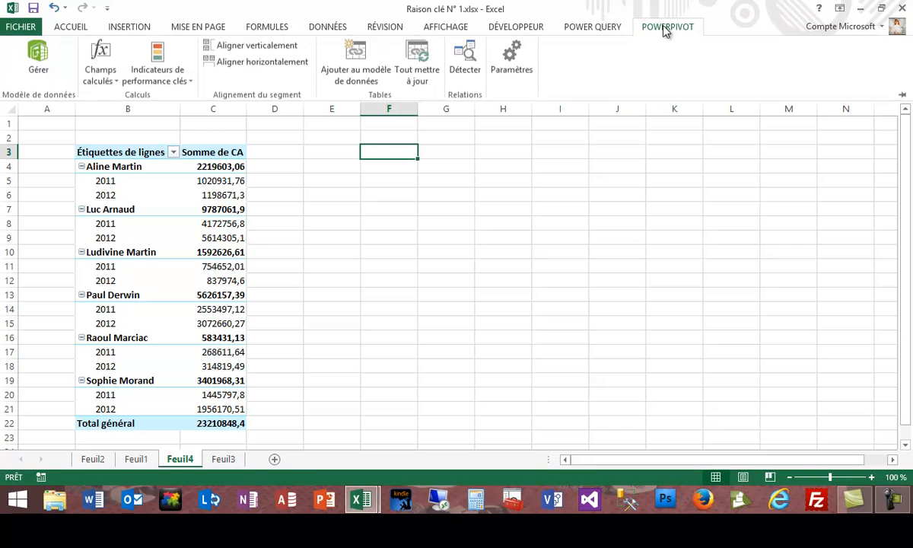
pyautogui.click(38, 67)
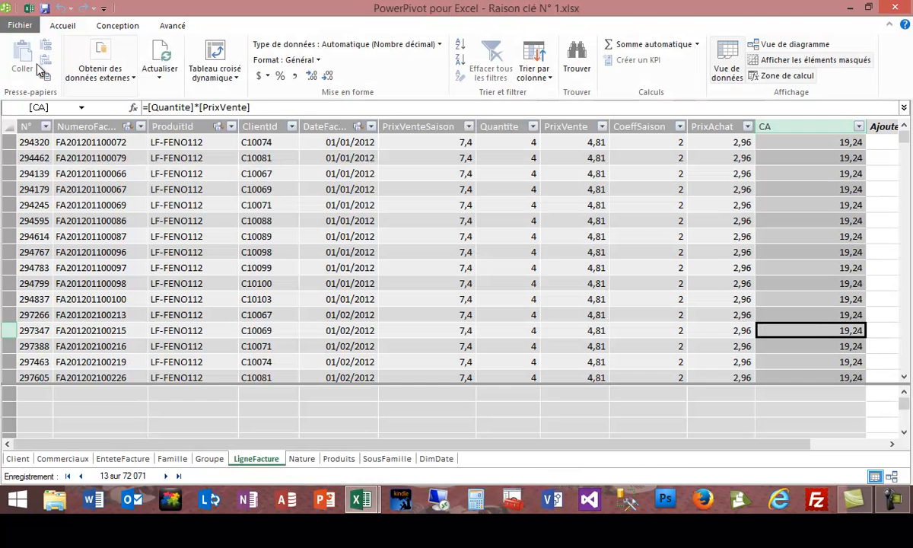
pyautogui.click(214, 51)
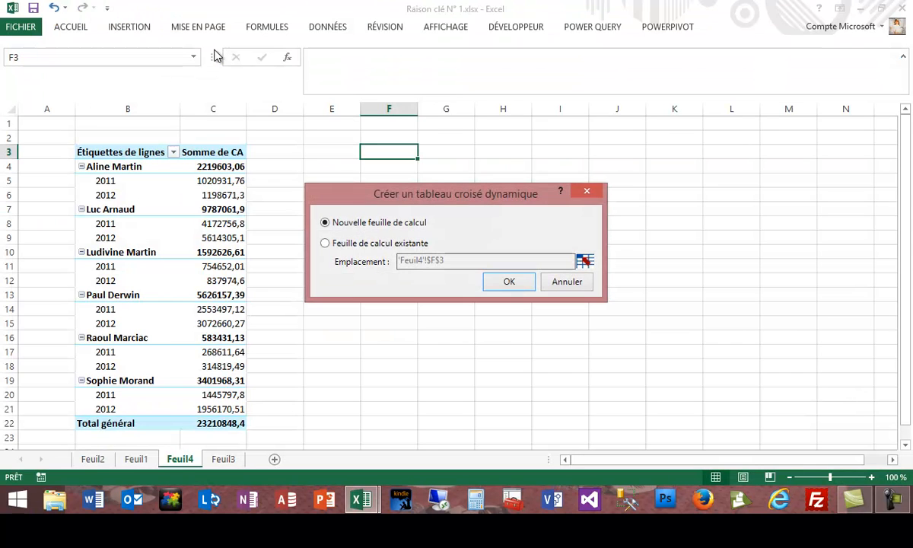
pyautogui.click(340, 249)
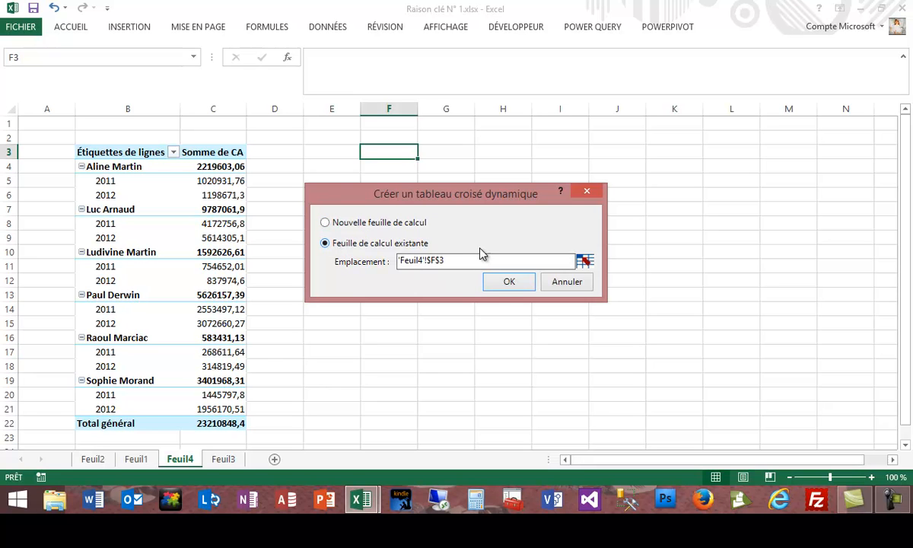
pyautogui.click(504, 283)
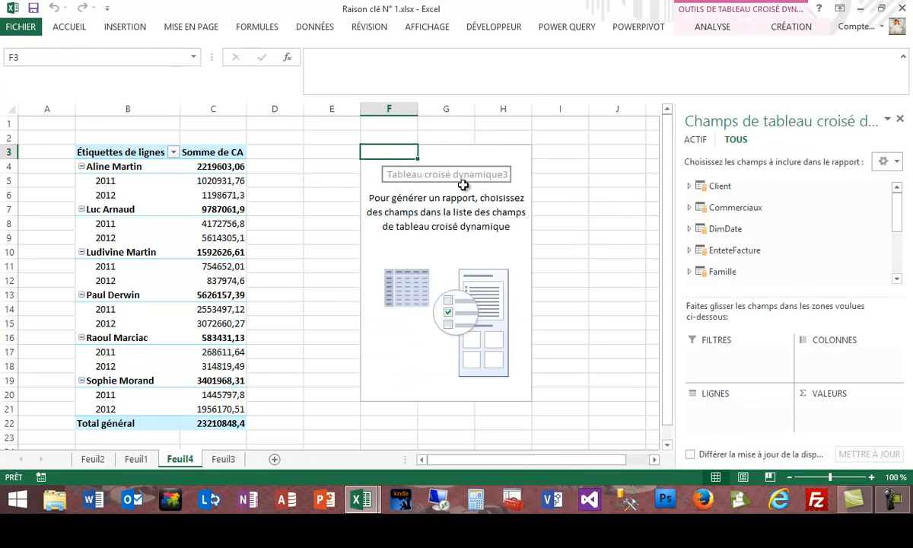
# Add the SousFamille field from the SousFamille table as rows of the second pivot table.
pyautogui.moveTo(901, 222); pyautogui.dragTo(897, 268)
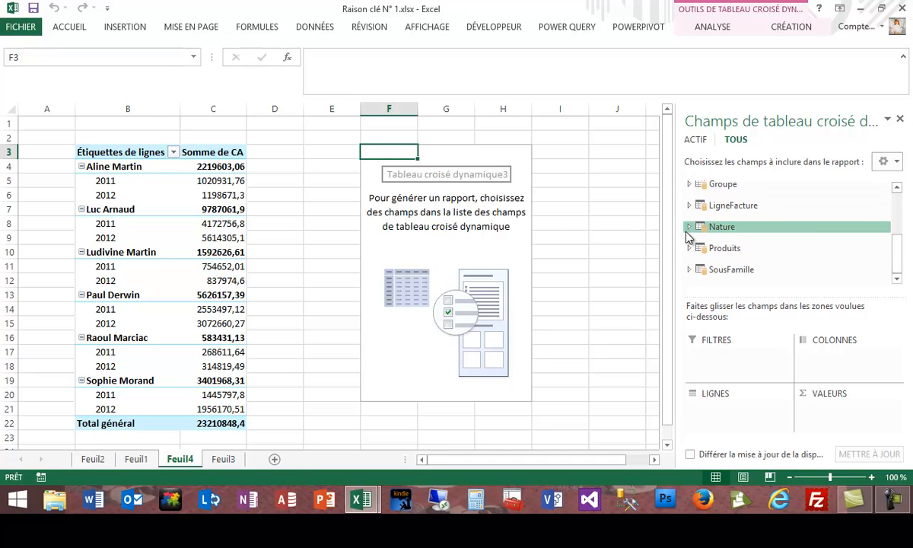
pyautogui.click(690, 272)
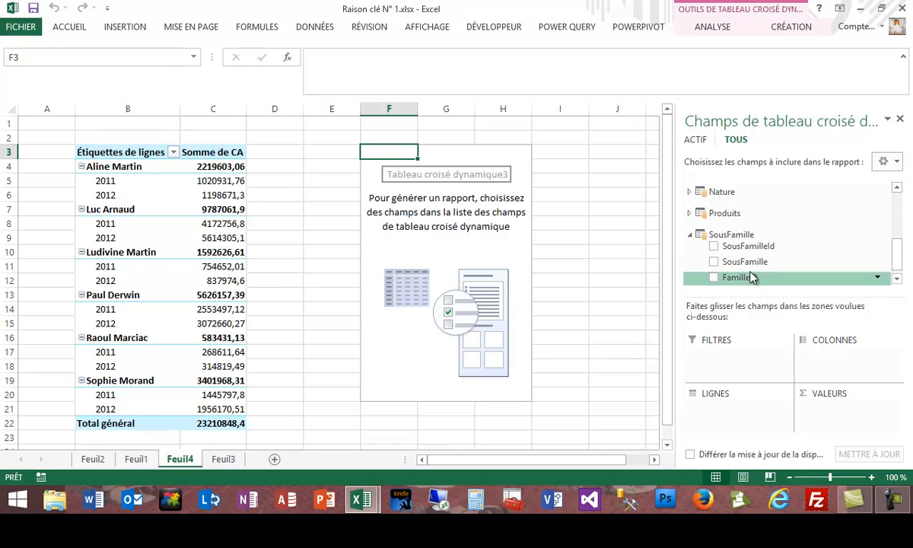
pyautogui.moveTo(747, 262); pyautogui.dragTo(746, 415)
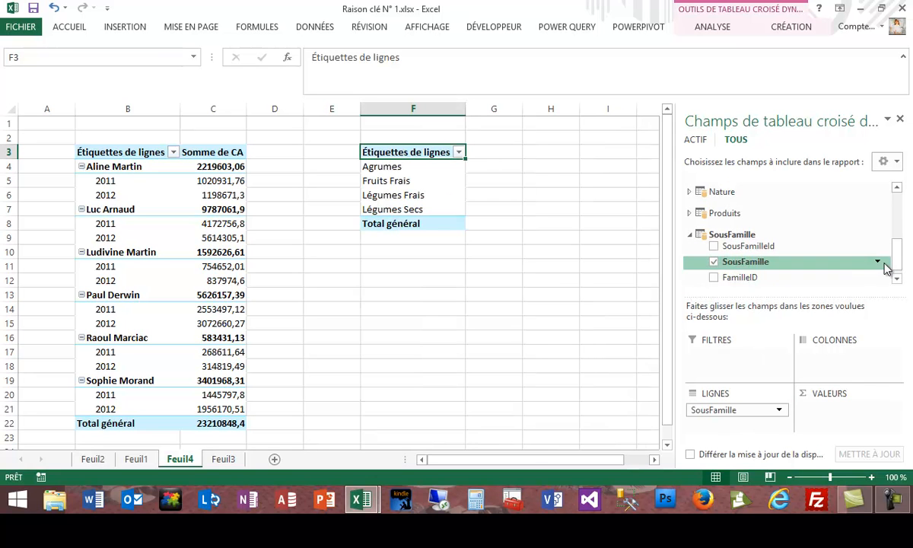
pyautogui.moveTo(894, 262); pyautogui.dragTo(897, 236)
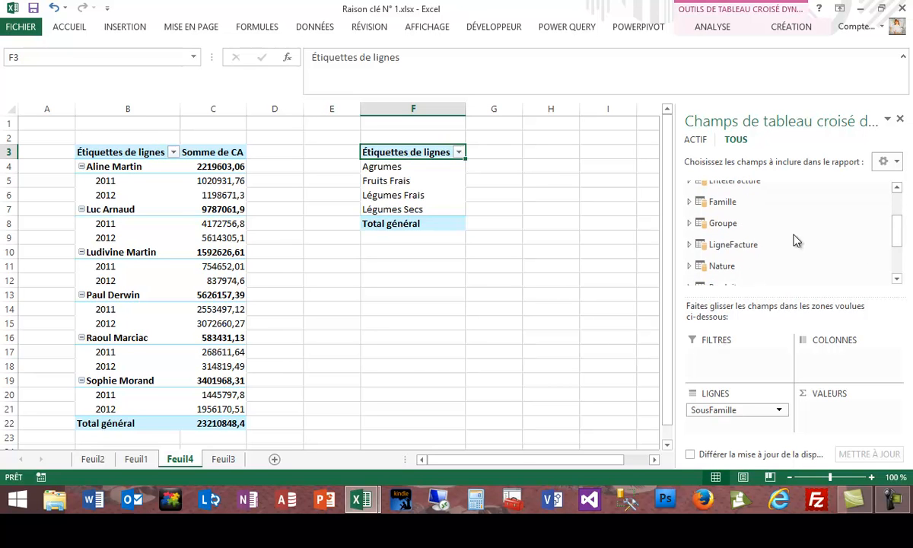
# Add the CA field from the LigneFacture table as summed values of the second pivot table.
pyautogui.click(690, 244)
pyautogui.moveTo(897, 228); pyautogui.dragTo(896, 255)
pyautogui.moveTo(728, 199); pyautogui.dragTo(776, 392)
# Place the Annee field from the DimDate table in the columns of the second pivot table.
pyautogui.moveTo(897, 257); pyautogui.dragTo(900, 206)
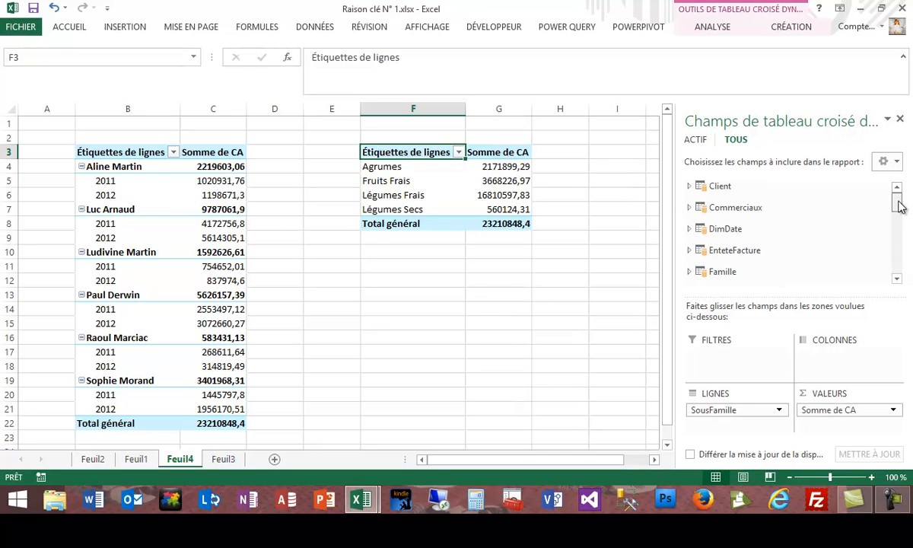
pyautogui.click(689, 228)
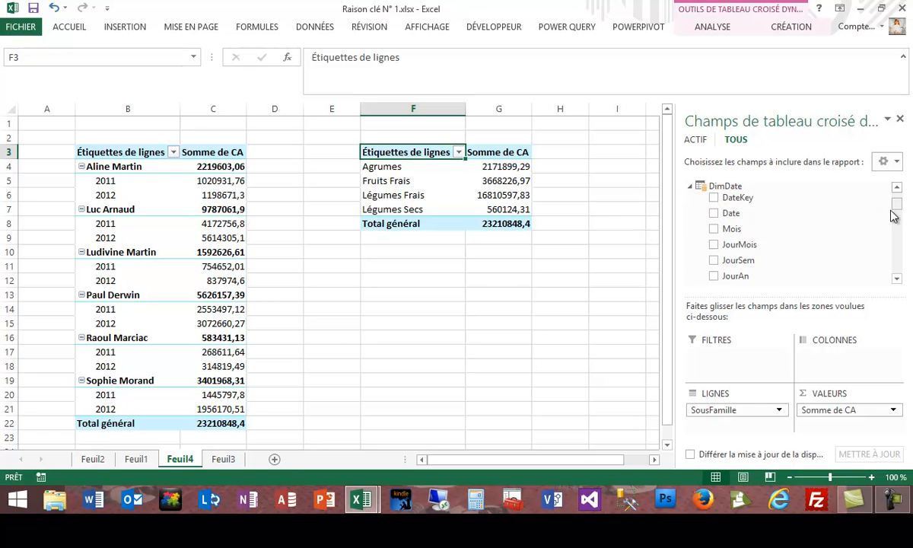
pyautogui.moveTo(895, 207); pyautogui.dragTo(897, 217)
pyautogui.moveTo(736, 213); pyautogui.dragTo(833, 356)
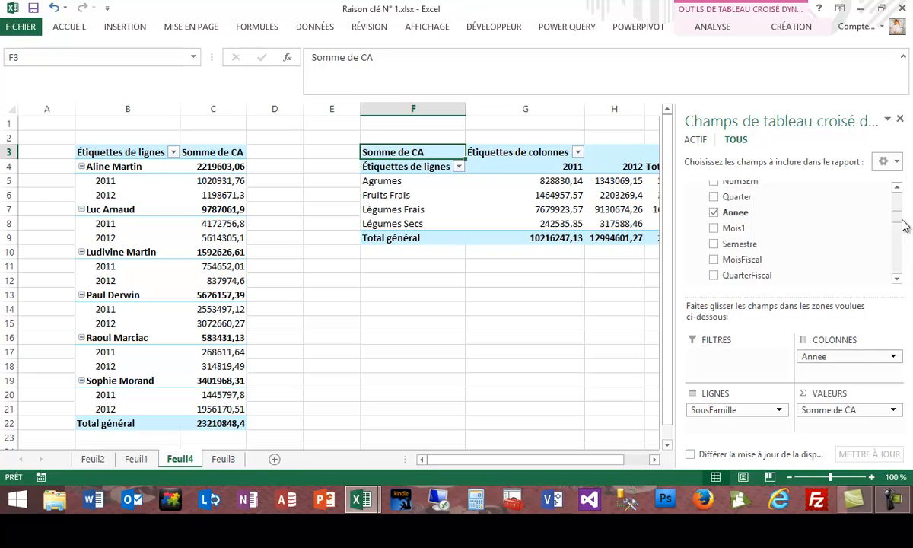
# Add Designation from the Produits table as a second row level beneath SousFamille.
pyautogui.moveTo(901, 225); pyautogui.dragTo(903, 269)
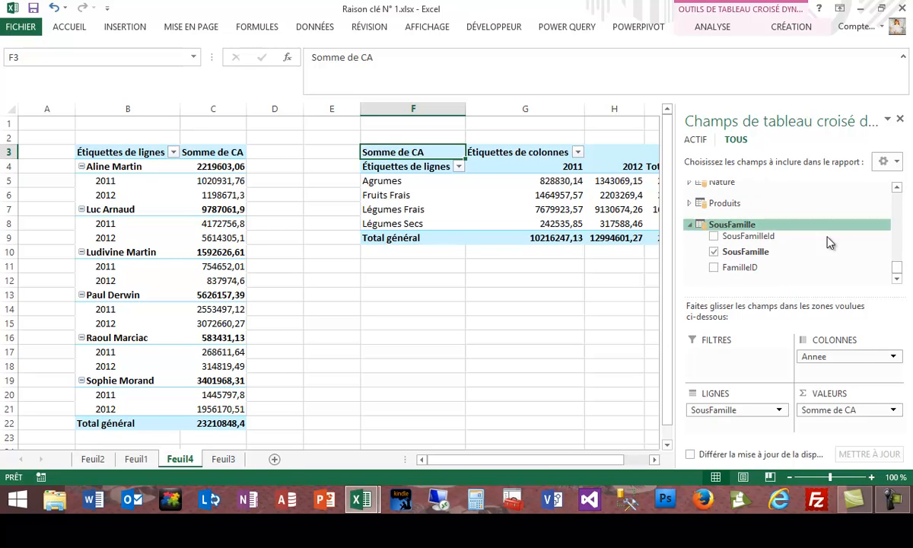
pyautogui.click(692, 205)
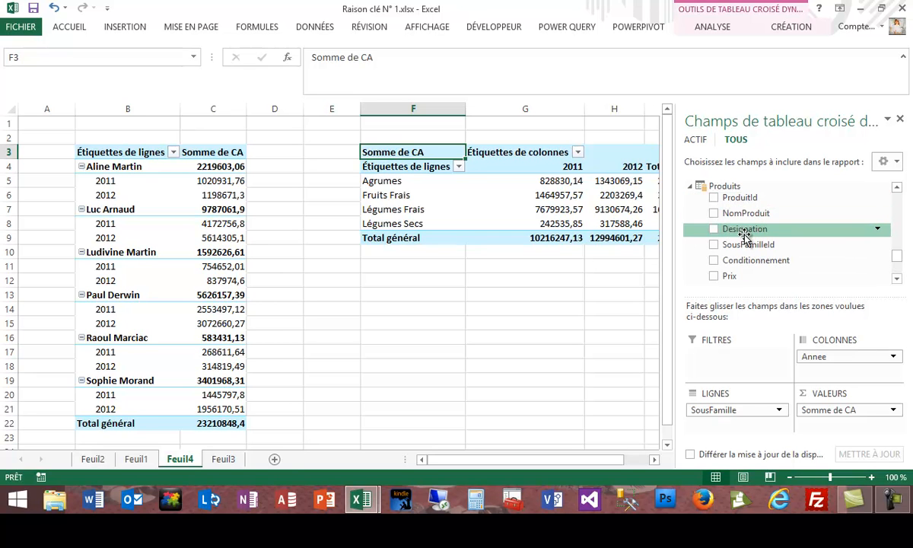
pyautogui.moveTo(749, 229); pyautogui.dragTo(731, 427)
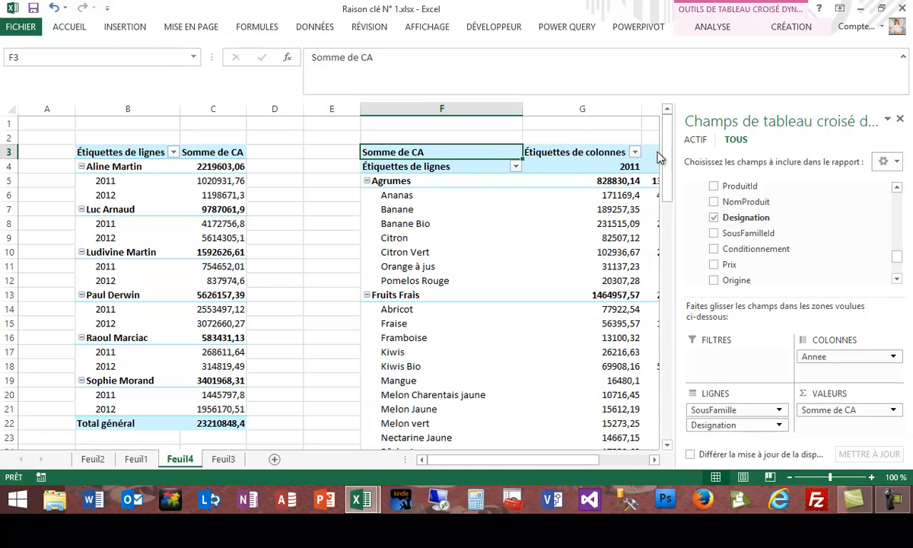
# Examine the CA sums by subfamily, product and year in the second pivot table, alongside the salesperson sums in the first.
pyautogui.moveTo(564, 462); pyautogui.dragTo(599, 457)
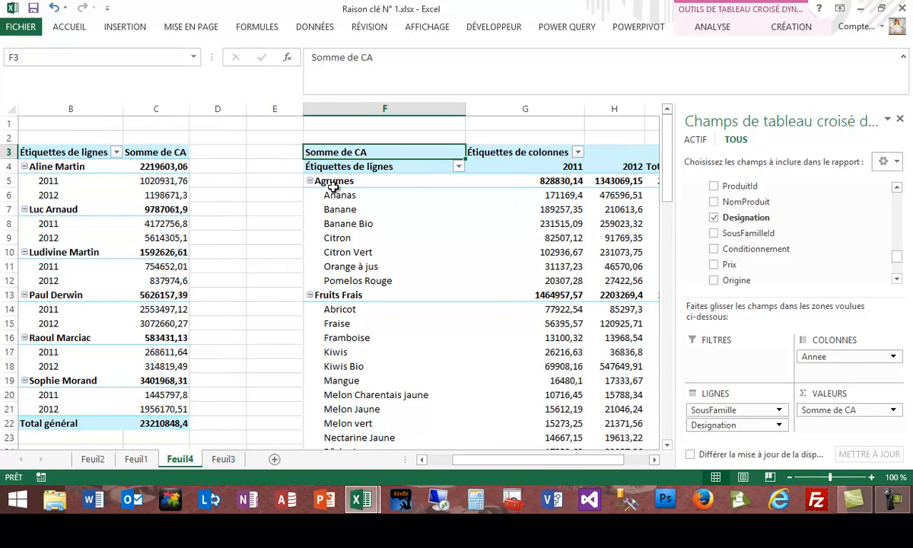
pyautogui.moveTo(580, 294)
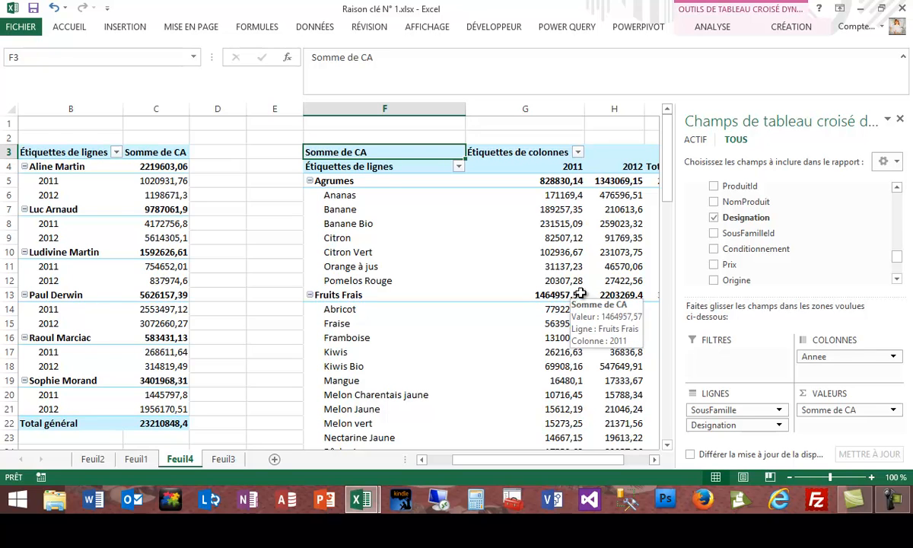
pyautogui.moveTo(538, 461); pyautogui.dragTo(458, 467)
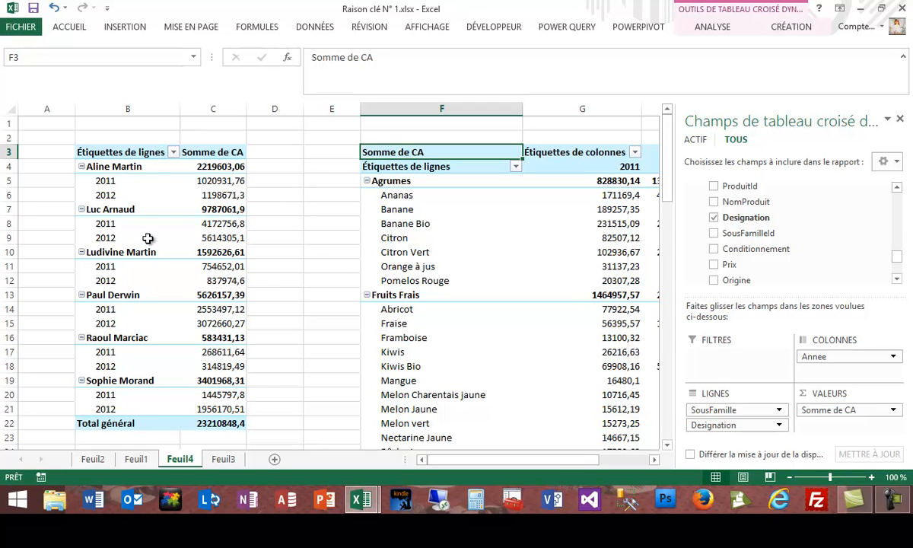
pyautogui.moveTo(238, 208)
pyautogui.moveTo(217, 221)
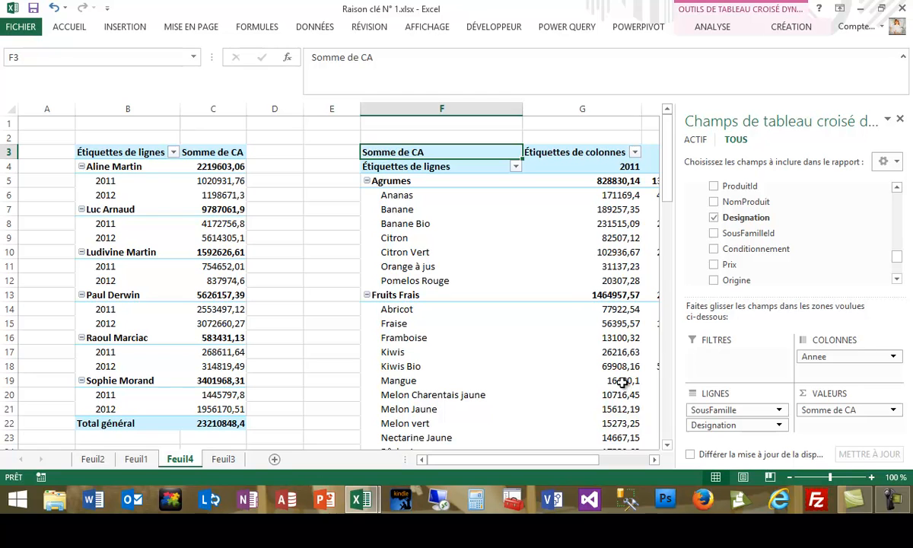
pyautogui.moveTo(622, 381)
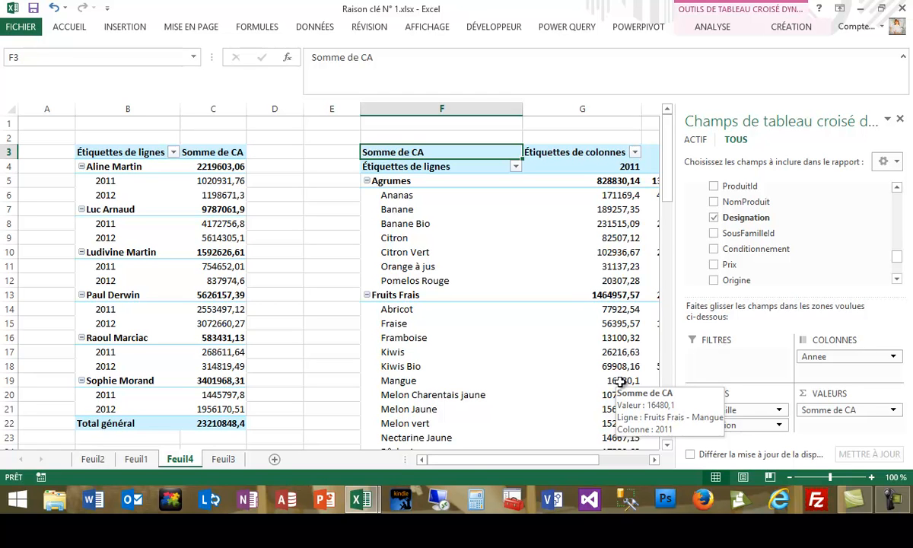
pyautogui.moveTo(574, 359)
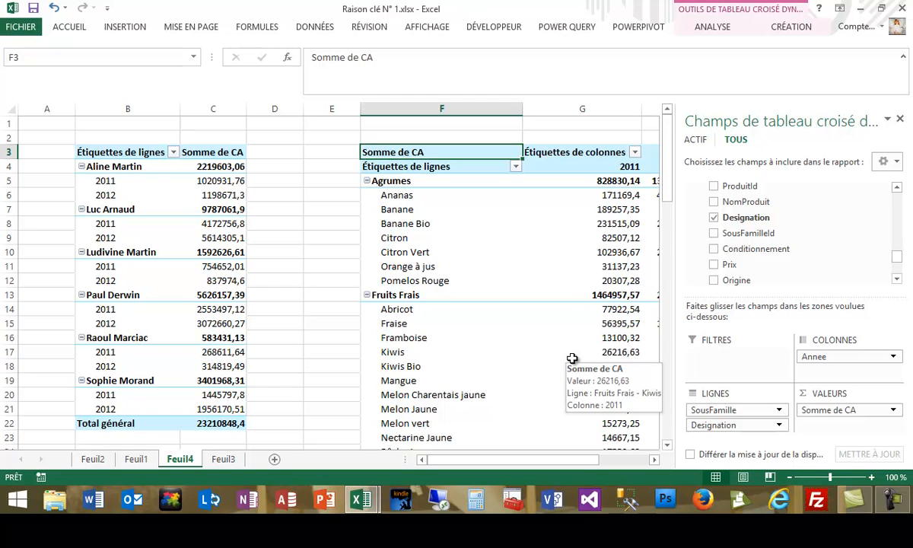